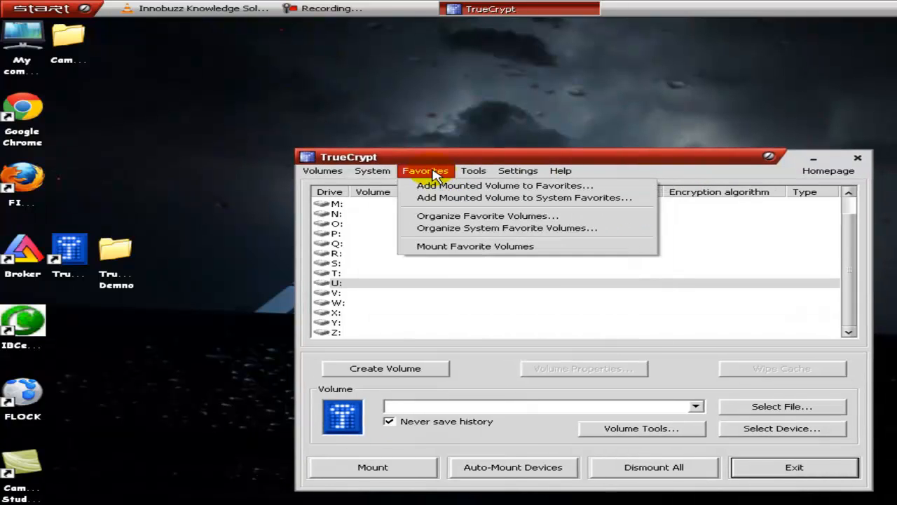
pyautogui.moveTo(345, 174)
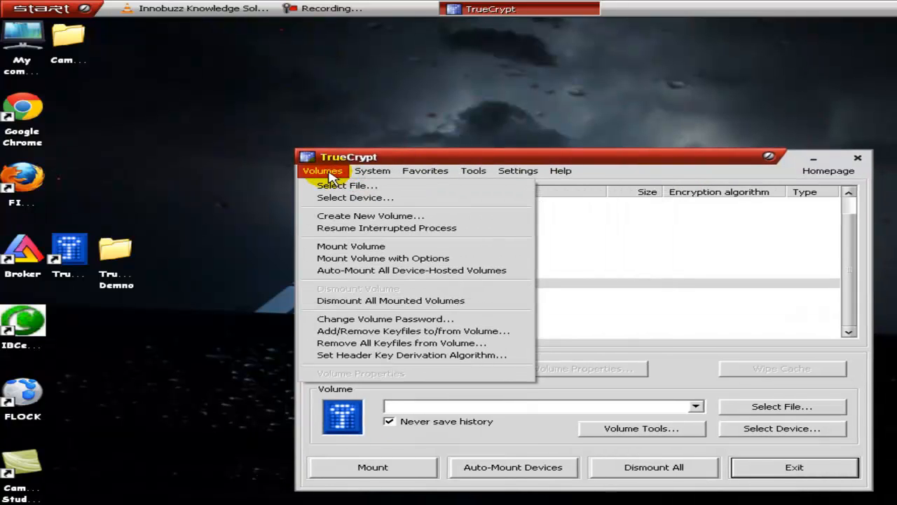
pyautogui.click(423, 157)
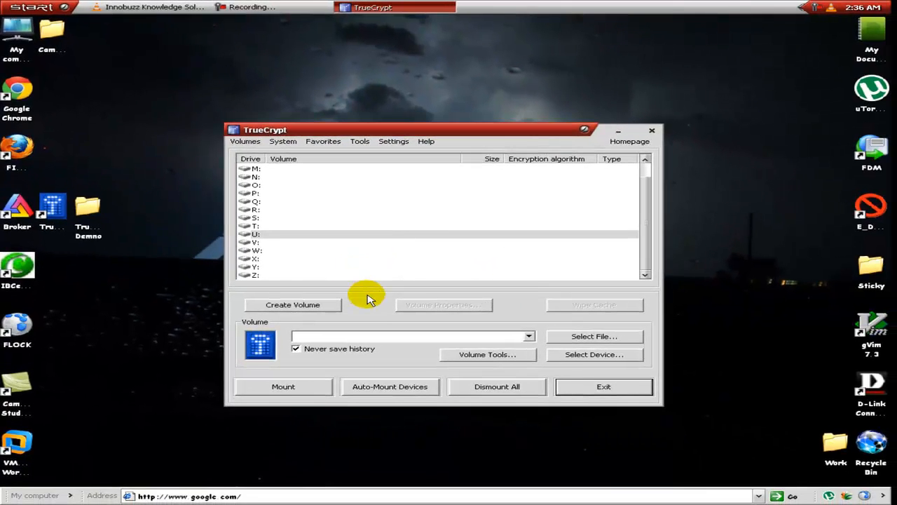
# Step: Start creating a new volume as an encrypted file container of the standard TrueCrypt volume type
pyautogui.click(313, 308)
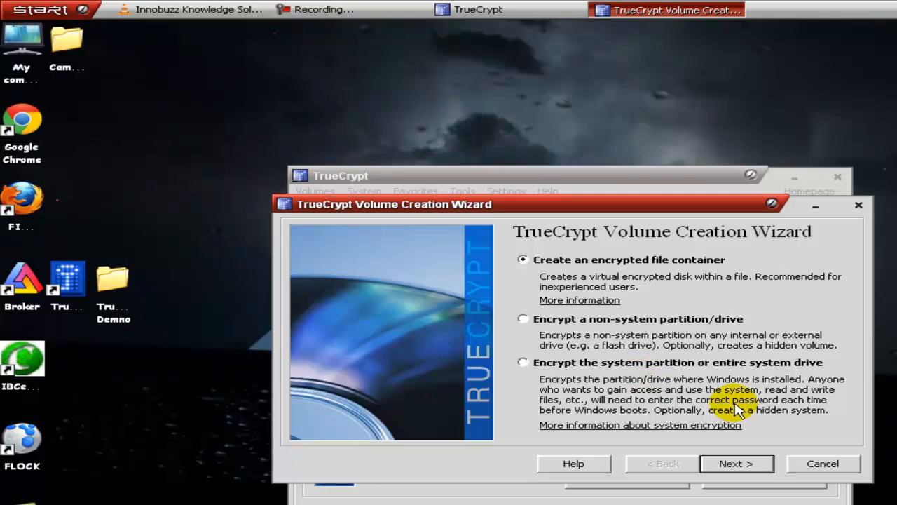
pyautogui.click(752, 469)
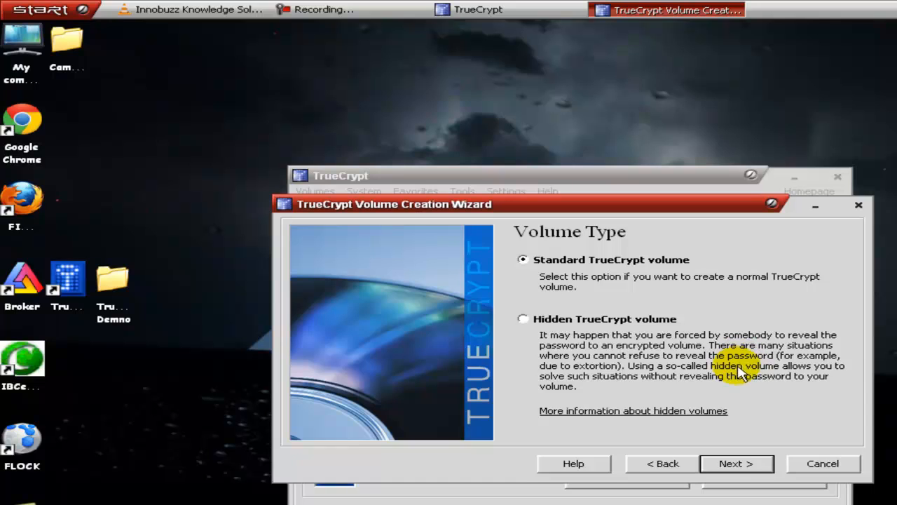
pyautogui.click(733, 463)
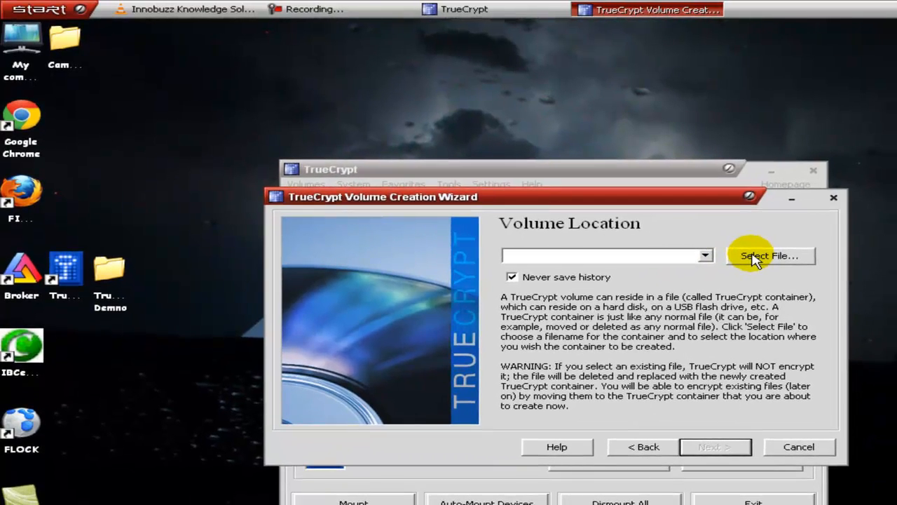
# Step: Set the volume location to a new container file named DEmo in the desktop's TrueCrypt Demno folder
pyautogui.click(753, 256)
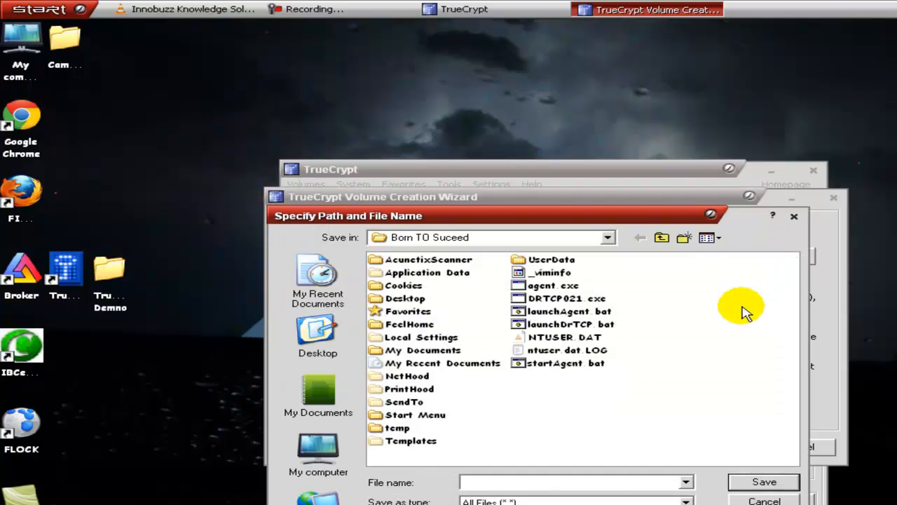
pyautogui.click(324, 345)
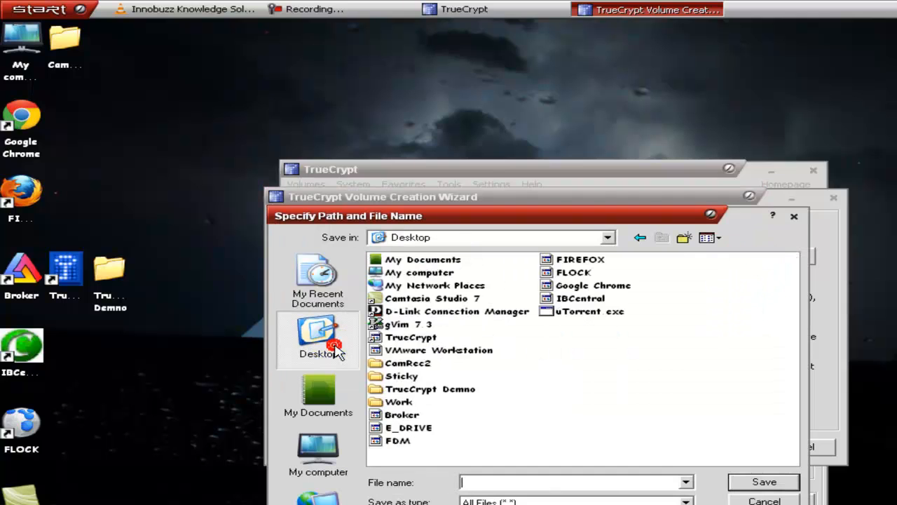
pyautogui.doubleClick(405, 389)
pyautogui.click(483, 482)
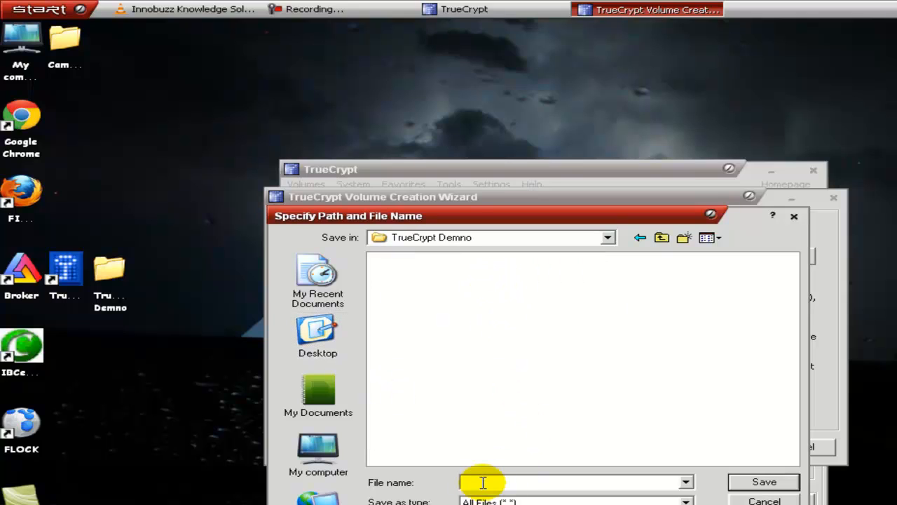
pyautogui.write('DEmo')
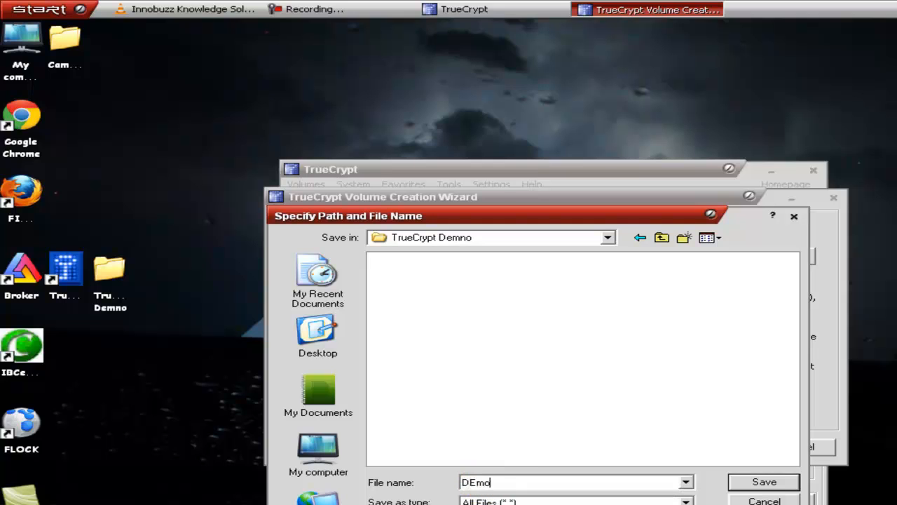
pyautogui.click(764, 482)
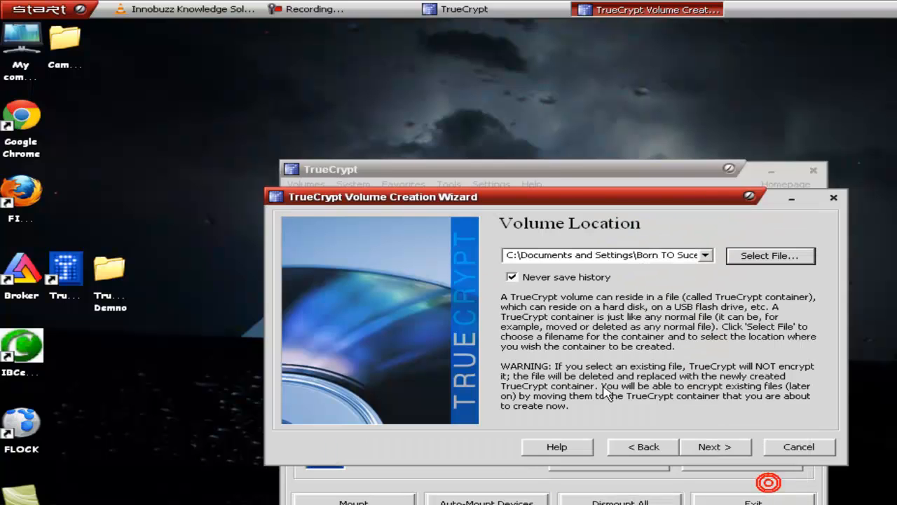
pyautogui.click(704, 445)
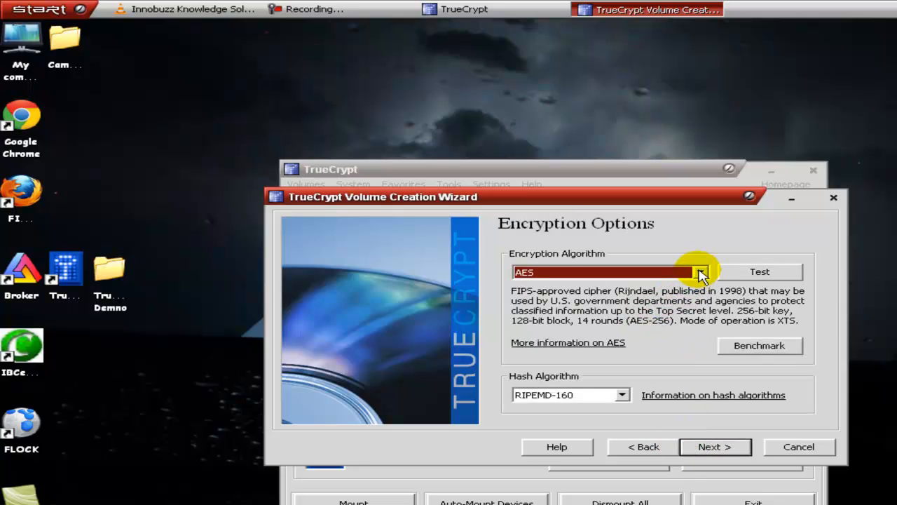
# Step: Choose AES-Twofish as the encryption algorithm and SHA-512 as the hash algorithm for the volume
pyautogui.click(701, 273)
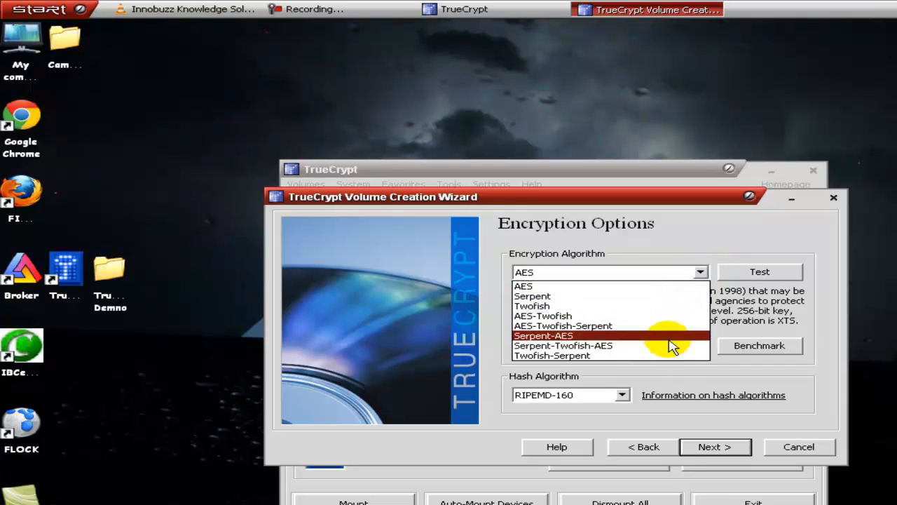
pyautogui.click(655, 316)
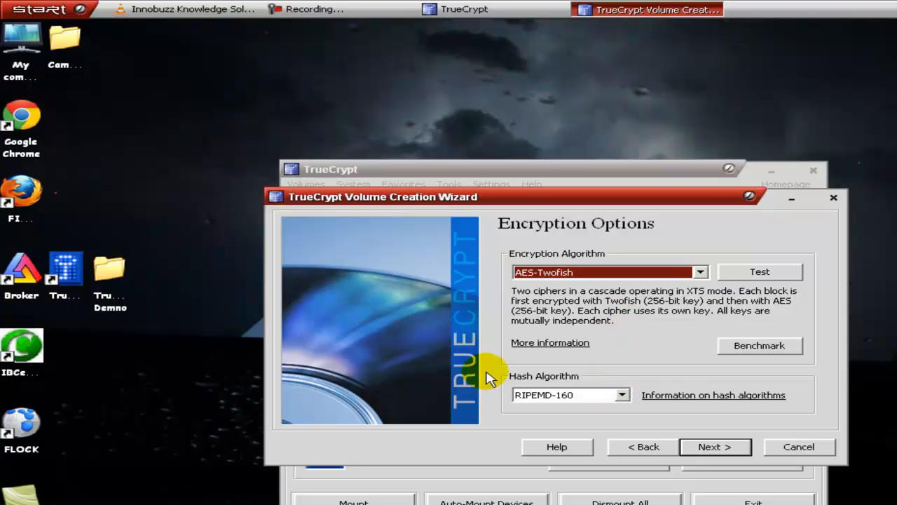
pyautogui.click(622, 395)
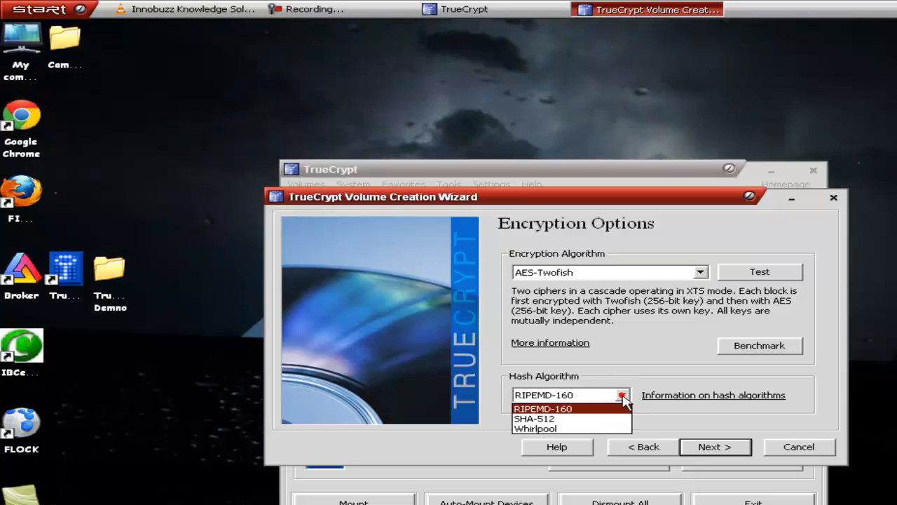
pyautogui.click(600, 419)
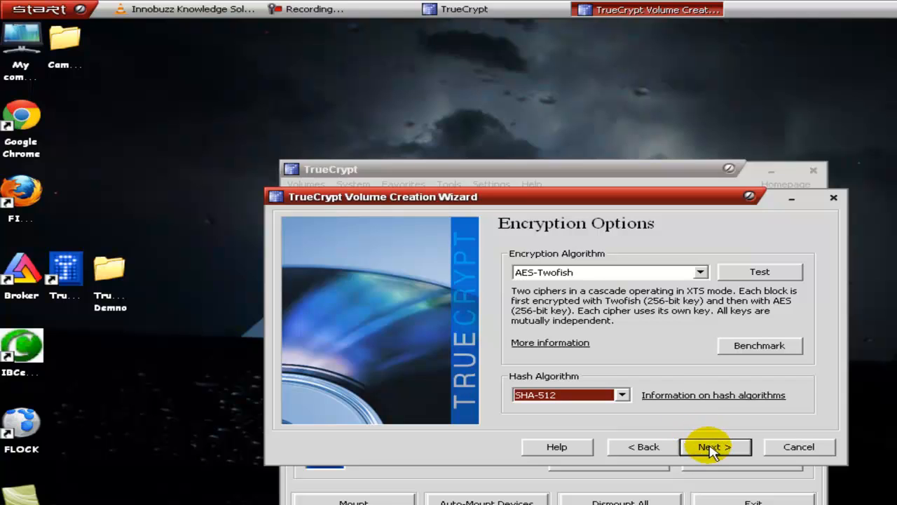
pyautogui.click(712, 447)
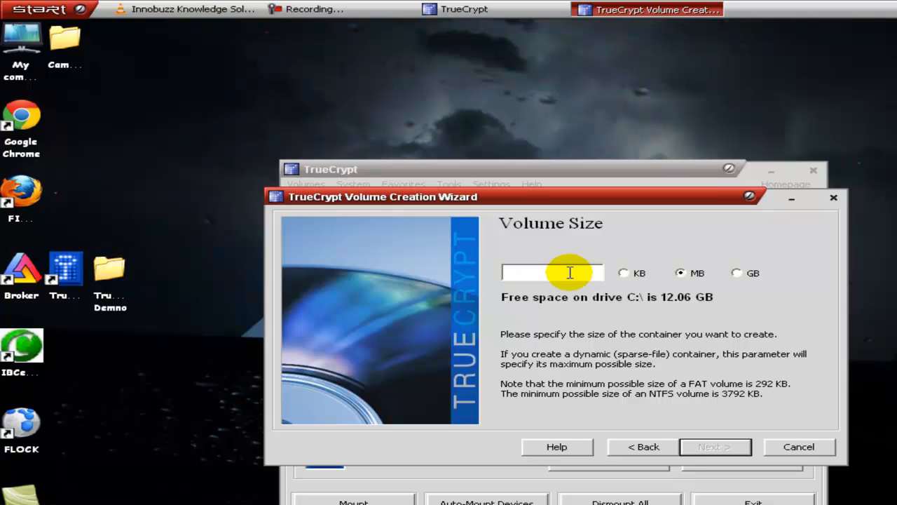
# Step: Set the volume size to 10 MB and continue to the password page
pyautogui.write('10')
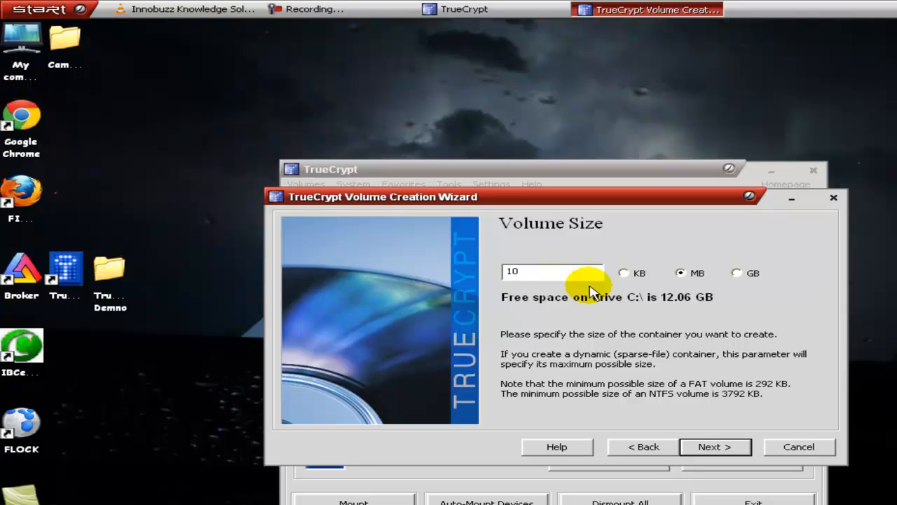
pyautogui.click(686, 272)
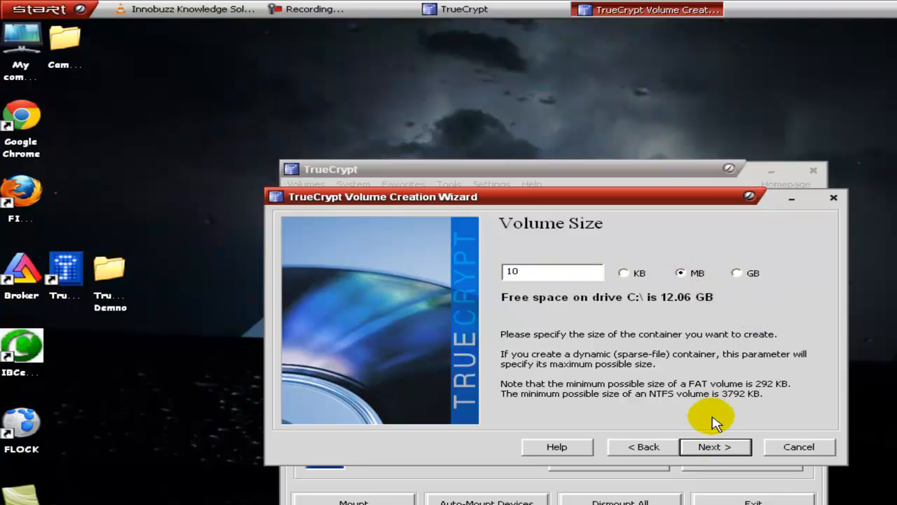
pyautogui.click(715, 446)
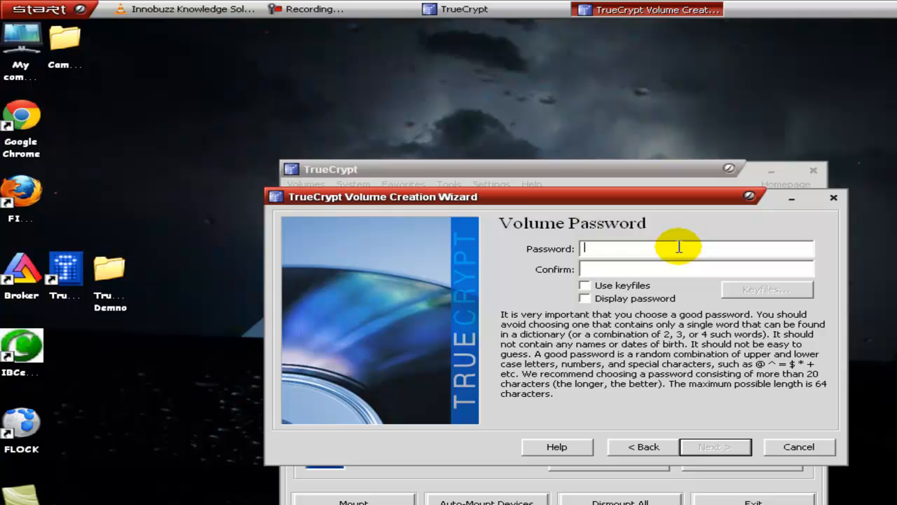
# Step: Enter and confirm the volume password with password display turned on, and accept using a short password
pyautogui.click(679, 247)
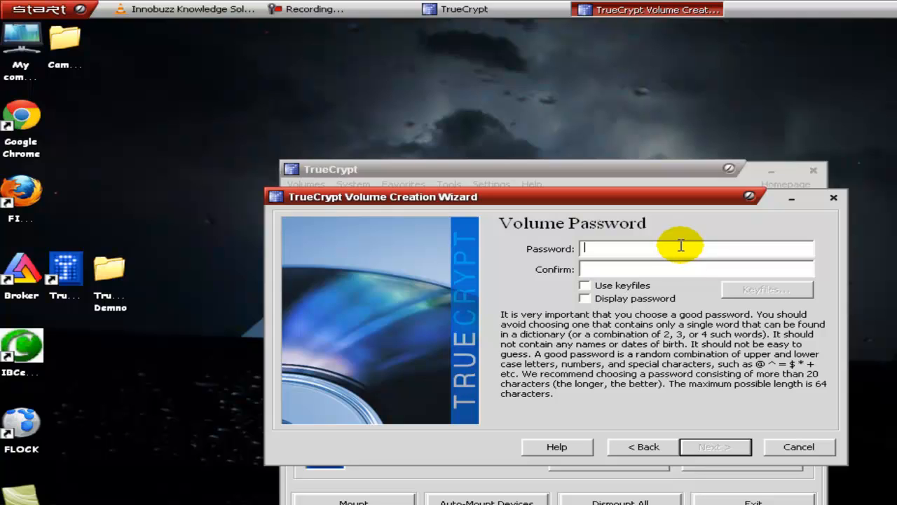
pyautogui.click(671, 301)
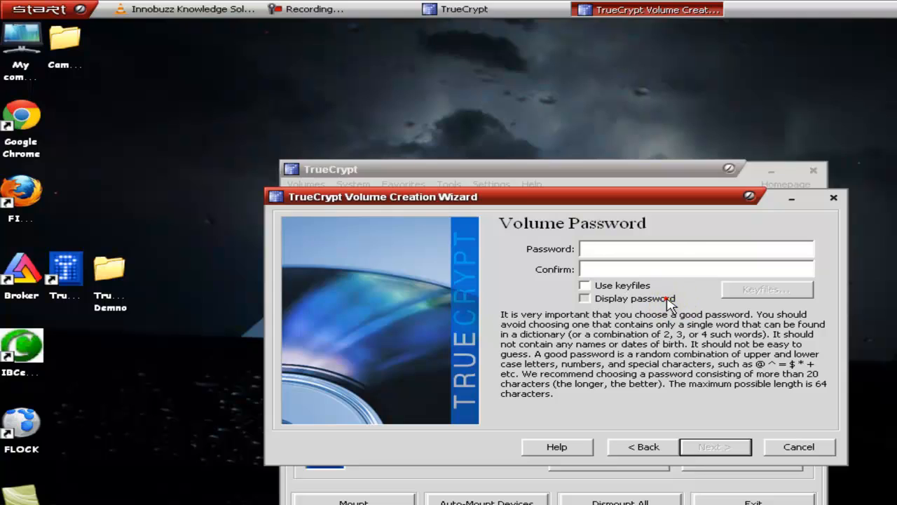
pyautogui.click(665, 249)
pyautogui.press('Tab')
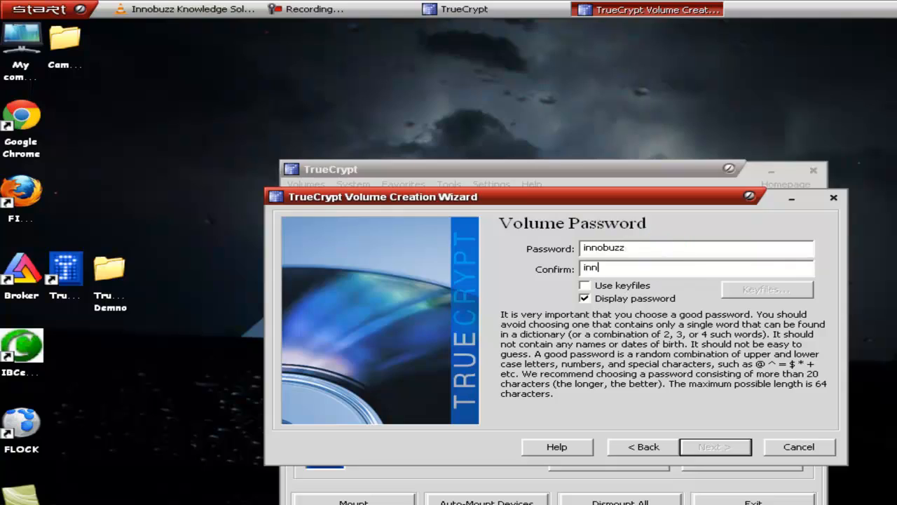
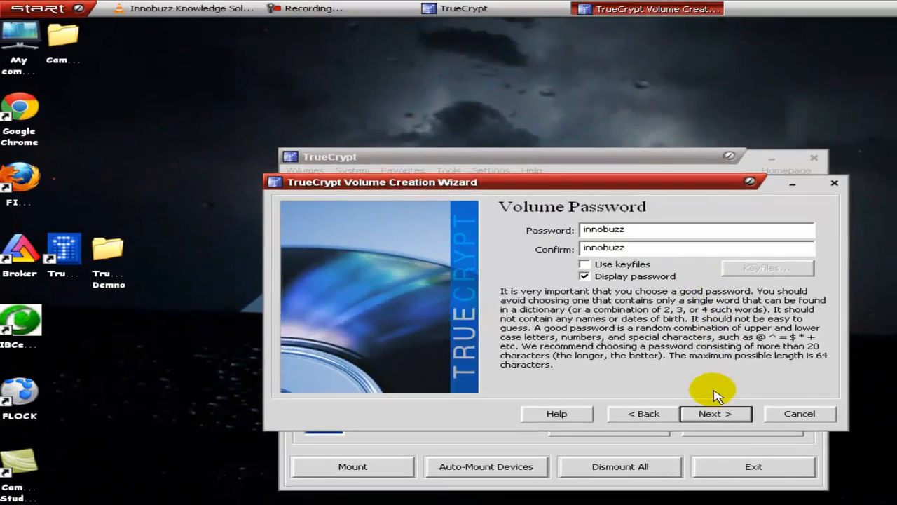
pyautogui.click(709, 413)
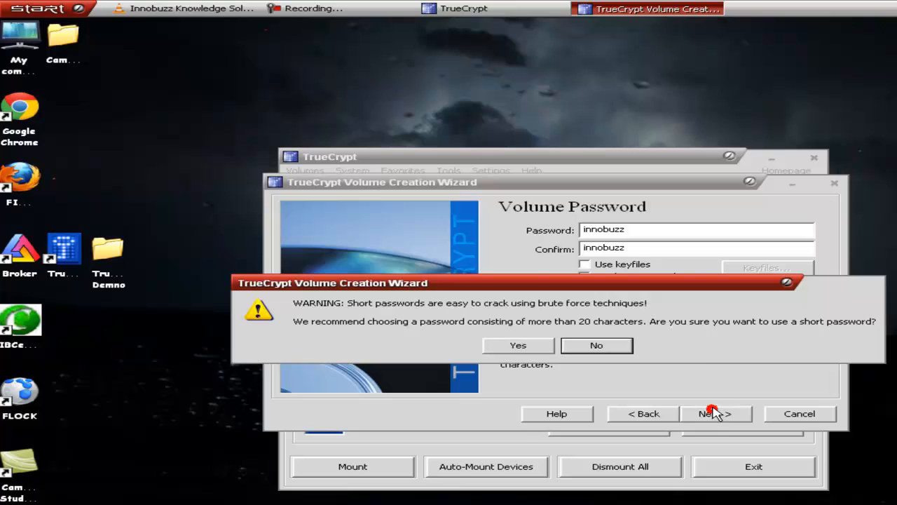
pyautogui.click(519, 346)
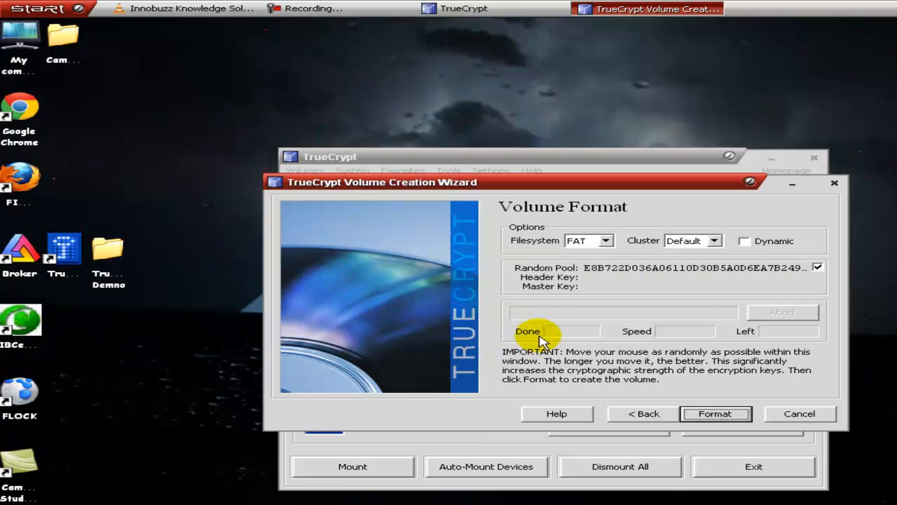
# Step: Format the volume with the FAT filesystem and the default cluster size, and exit the creation wizard
pyautogui.click(606, 242)
pyautogui.click(612, 222)
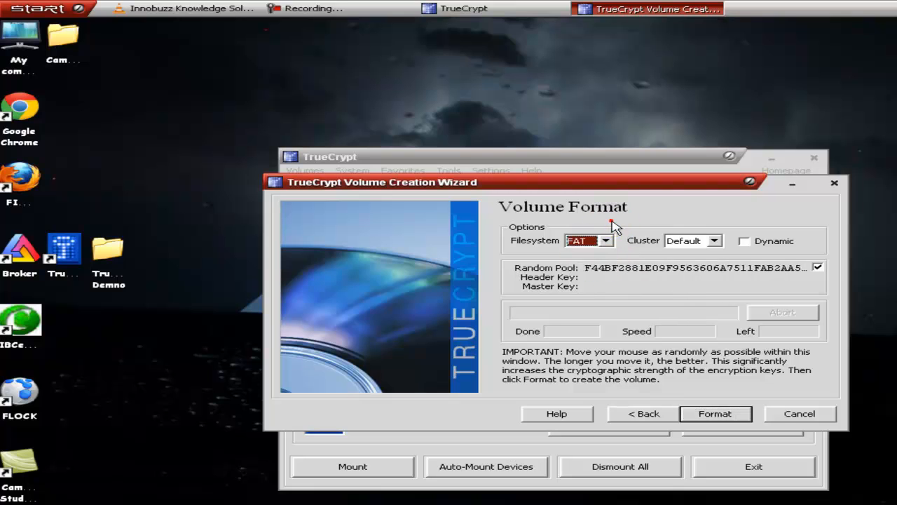
pyautogui.click(684, 240)
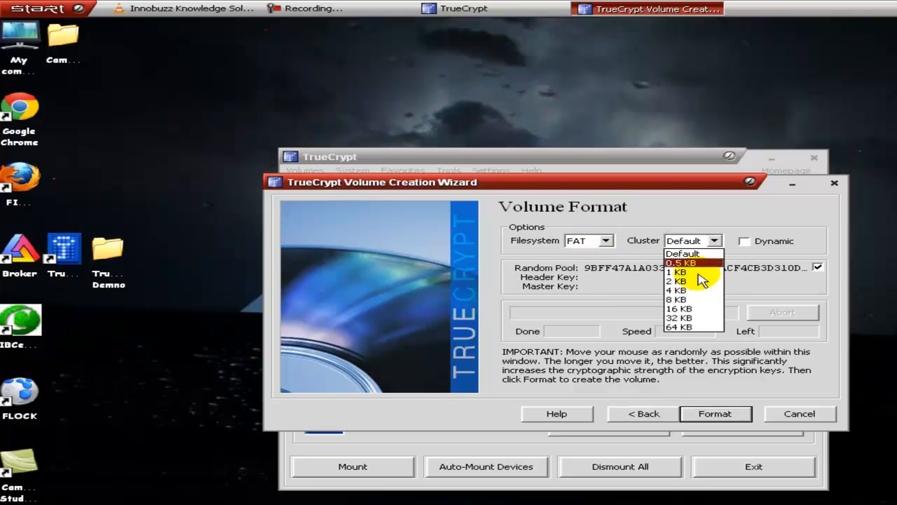
pyautogui.click(684, 253)
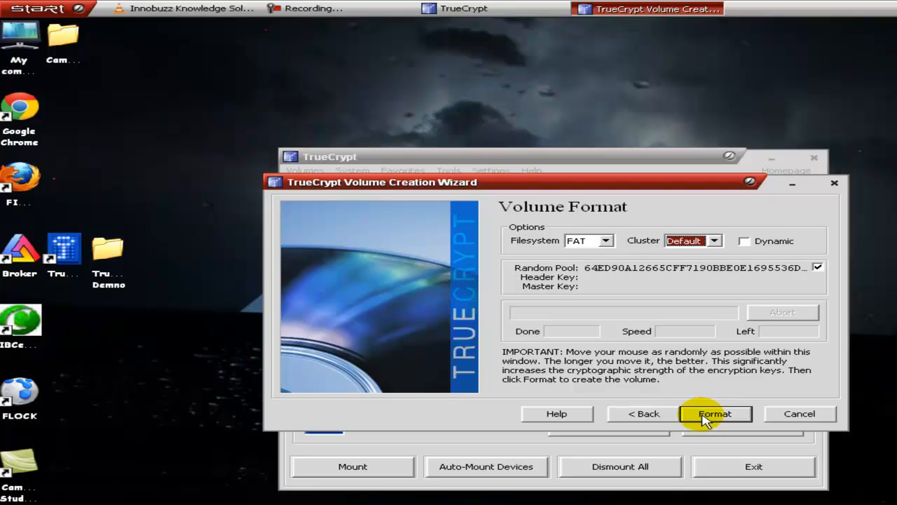
pyautogui.click(707, 415)
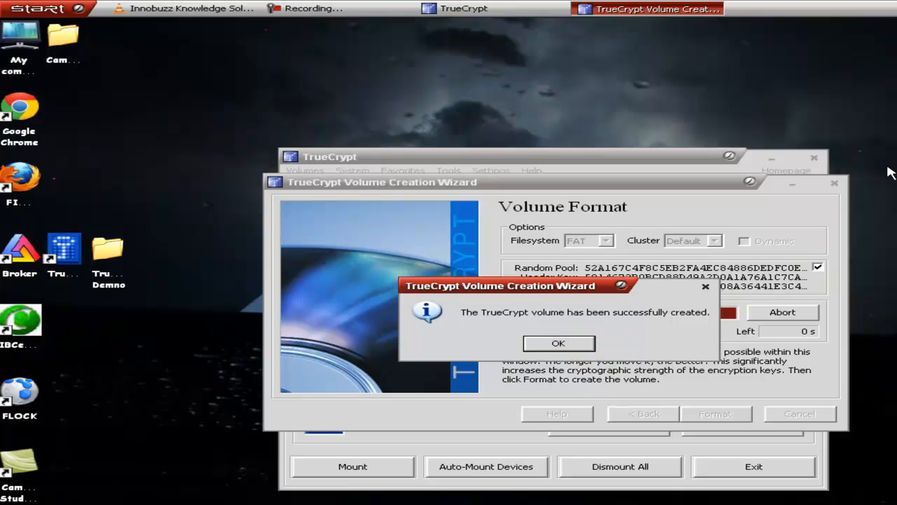
pyautogui.click(570, 342)
pyautogui.click(571, 341)
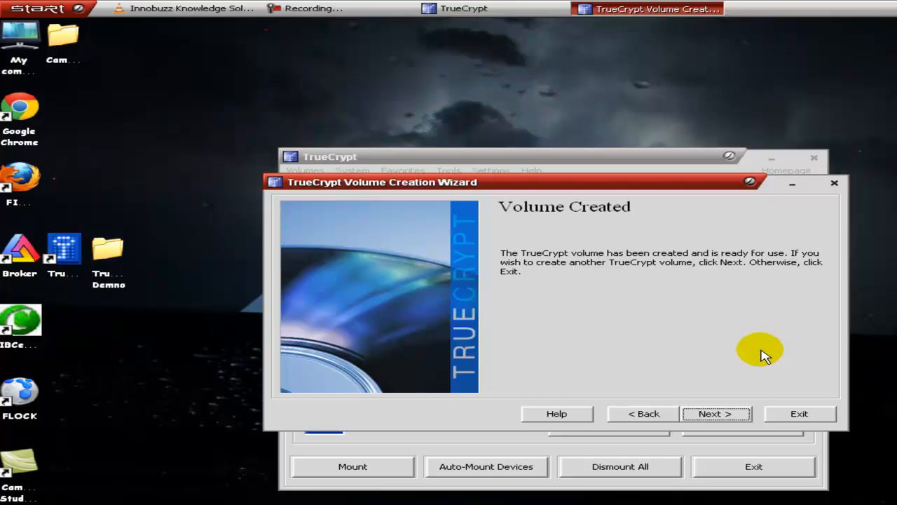
pyautogui.click(796, 415)
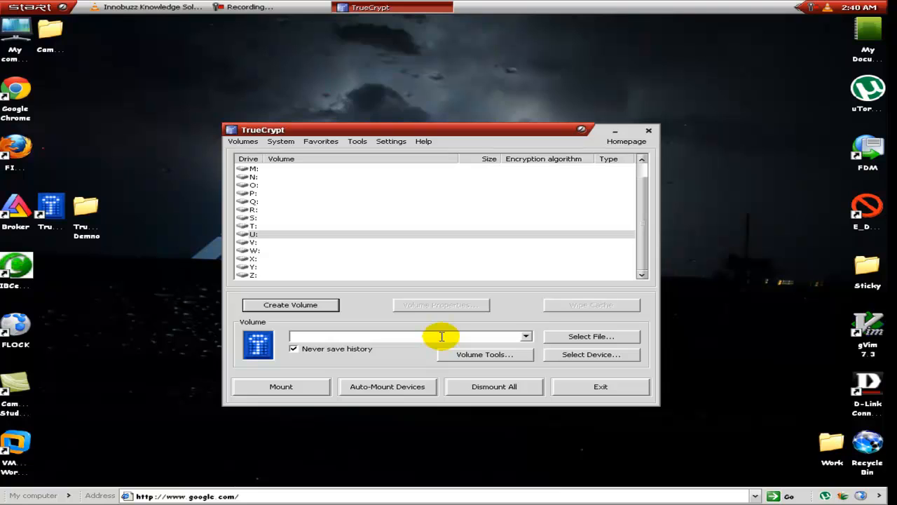
# Step: Select the DEmo file from the TrueCrypt Demno folder on the Desktop as the volume to mount
pyautogui.click(581, 340)
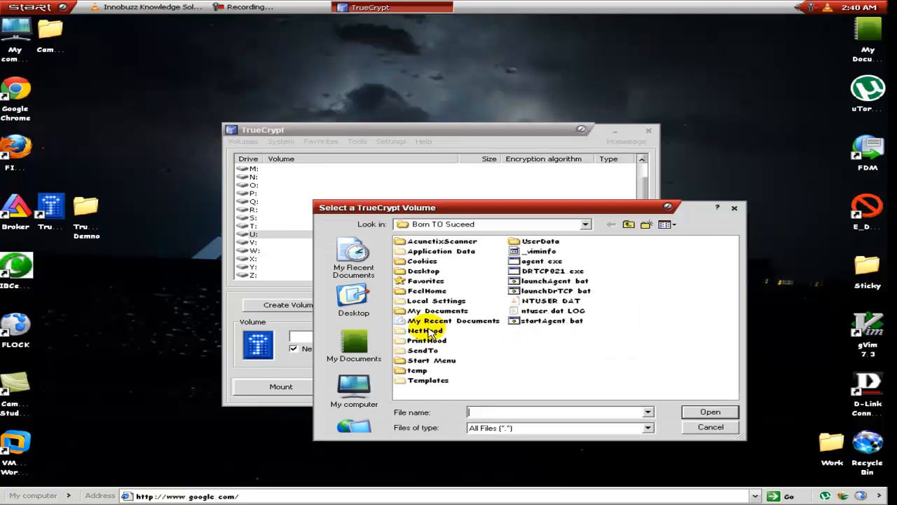
pyautogui.click(369, 311)
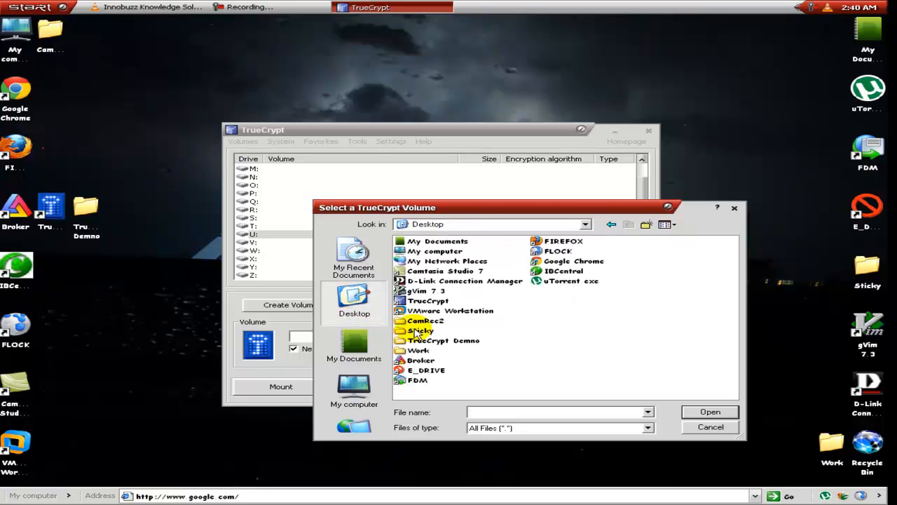
pyautogui.doubleClick(427, 339)
pyautogui.click(423, 242)
pyautogui.click(441, 264)
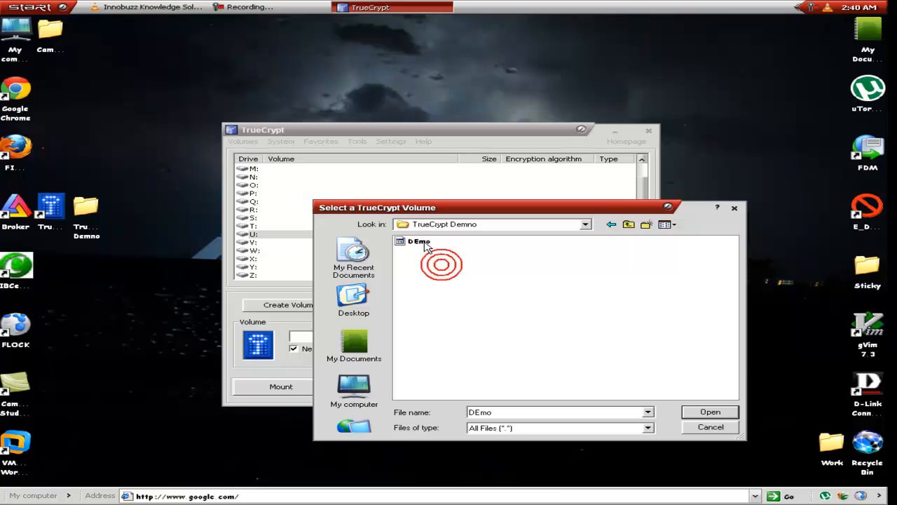
pyautogui.click(423, 242)
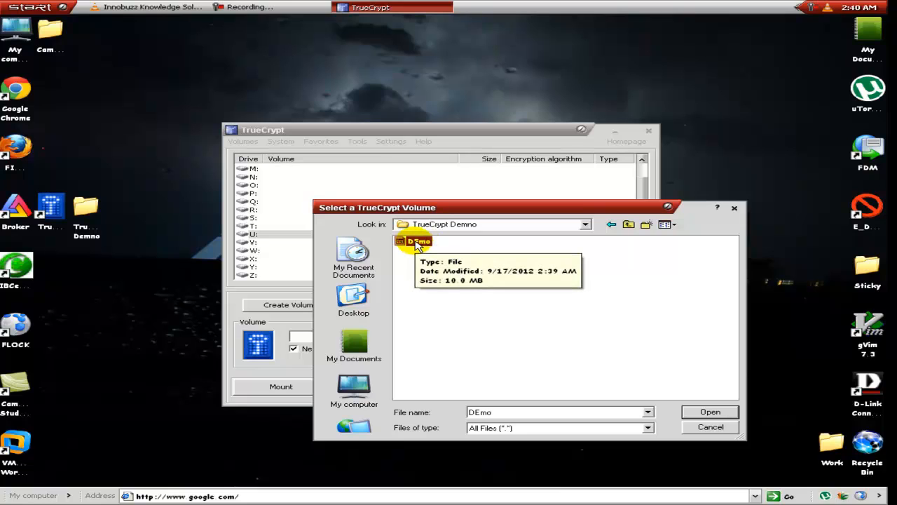
pyautogui.click(710, 412)
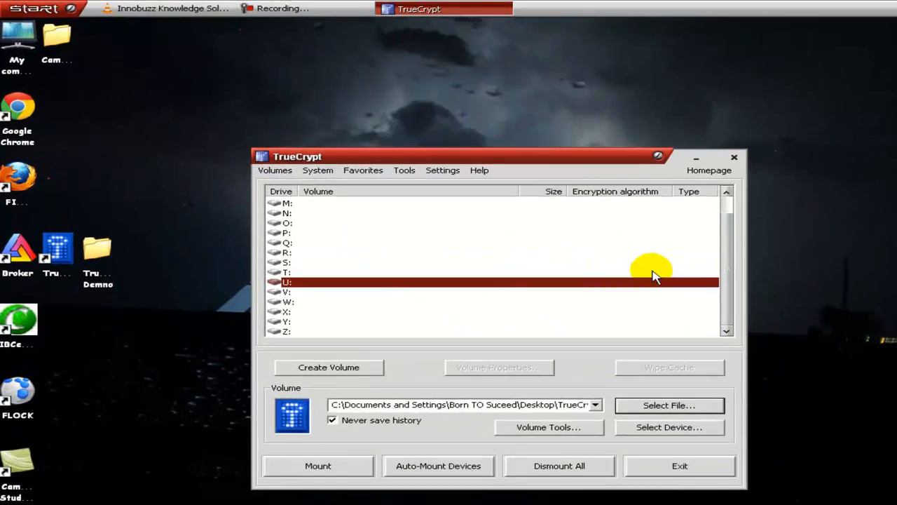
# Step: Look through the available drive letters, check the existing drives in My computer, and return to TrueCrypt
pyautogui.scroll(2, 712, 270)
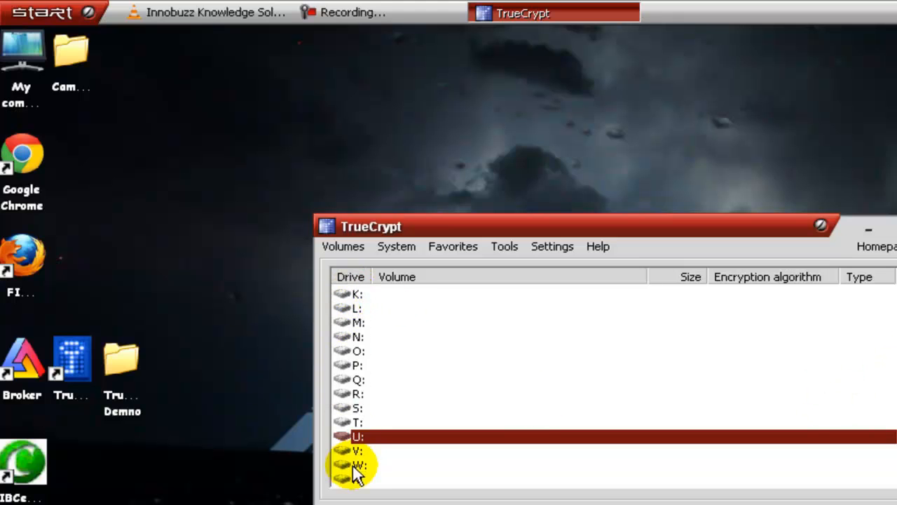
pyautogui.moveTo(888, 350); pyautogui.dragTo(891, 424)
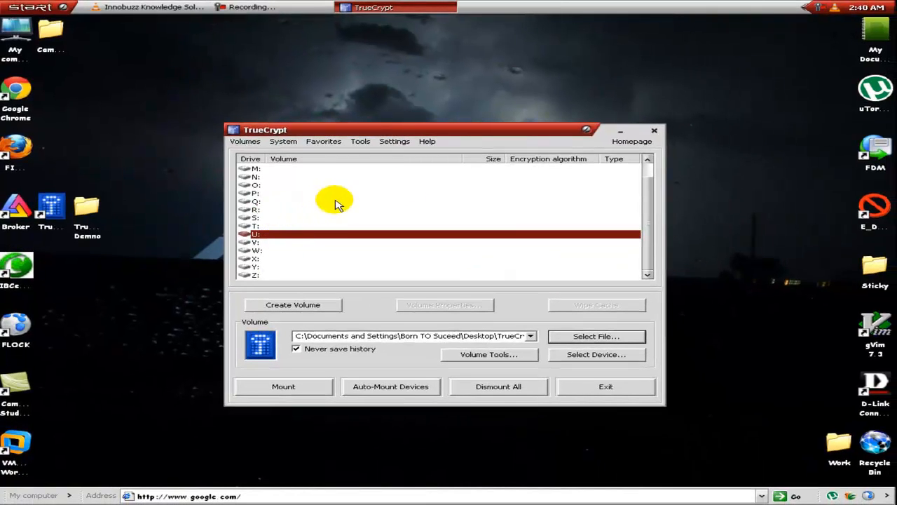
pyautogui.click(31, 7)
pyautogui.click(199, 103)
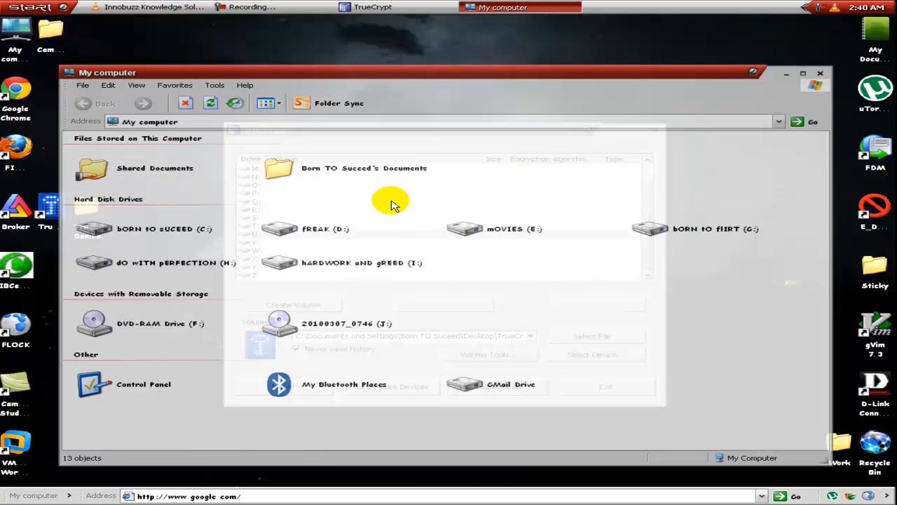
pyautogui.click(195, 323)
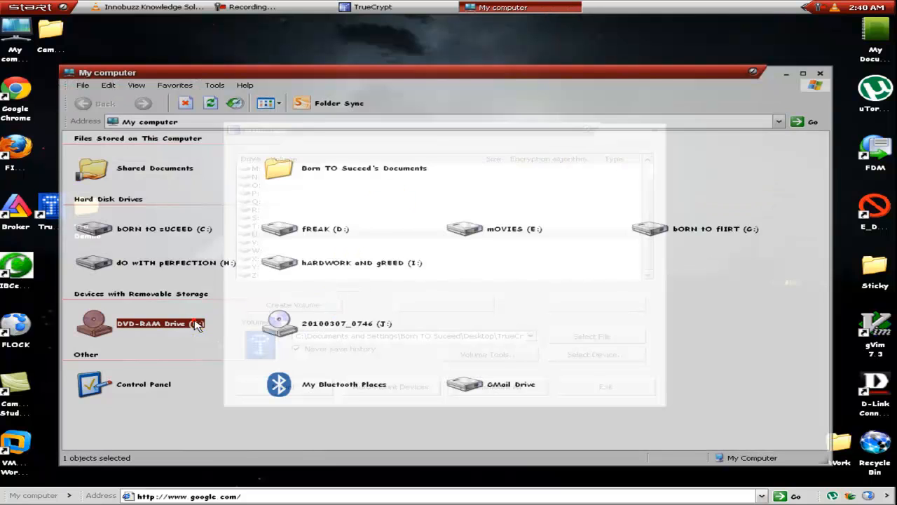
pyautogui.click(686, 231)
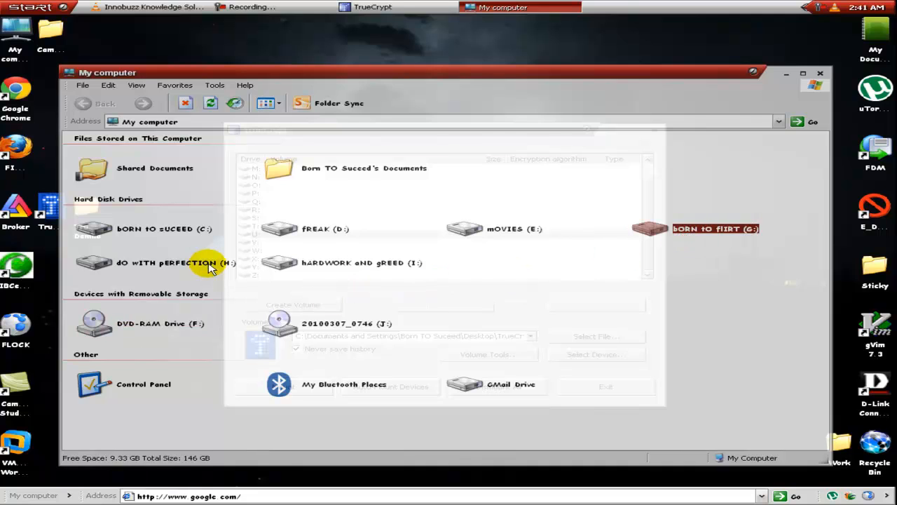
pyautogui.click(208, 263)
pyautogui.click(324, 325)
pyautogui.click(461, 302)
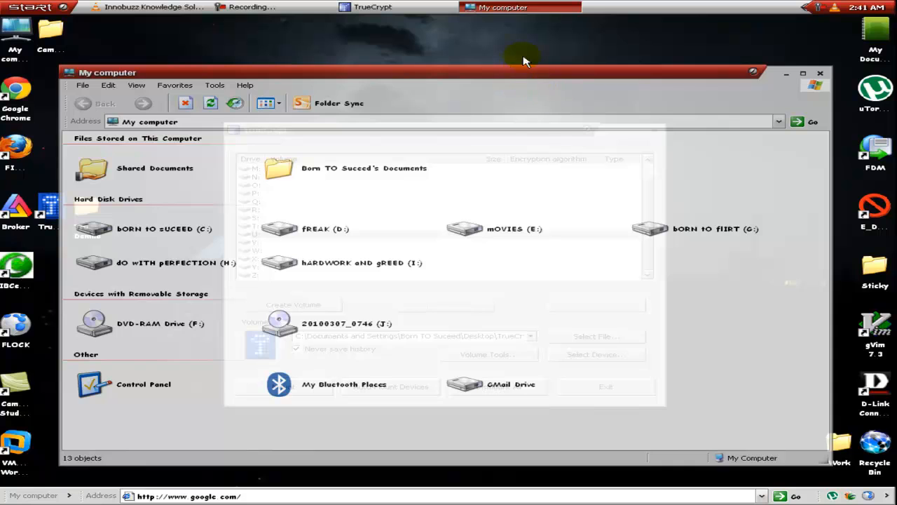
pyautogui.click(543, 7)
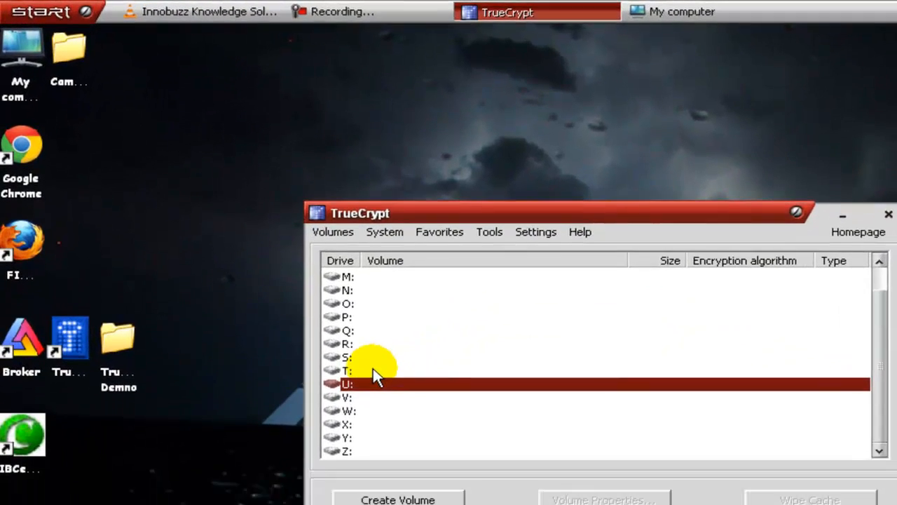
# Step: Mount the selected volume on drive T:, entering the volume password with password display turned on
pyautogui.click(373, 370)
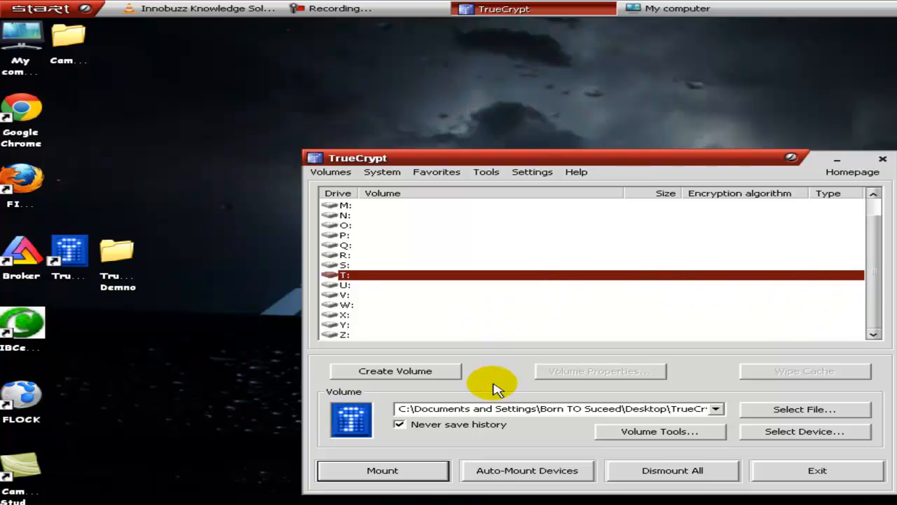
pyautogui.click(409, 472)
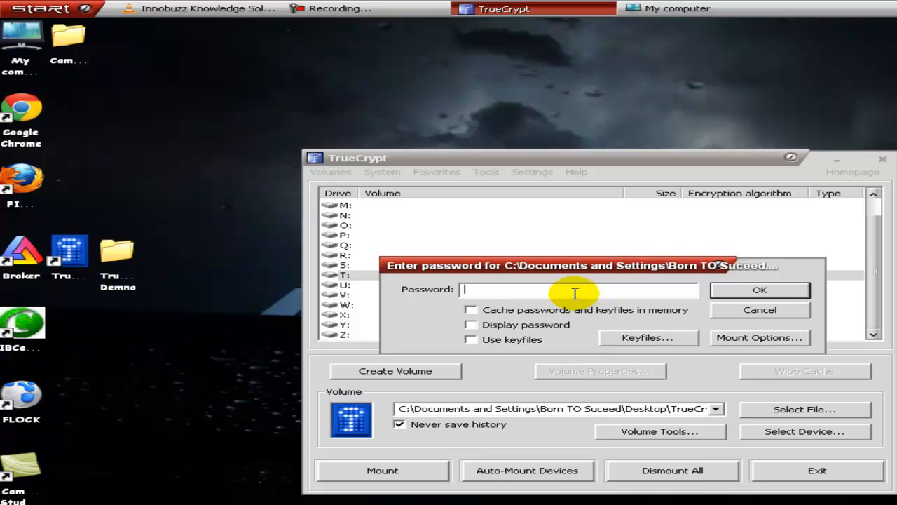
pyautogui.click(561, 324)
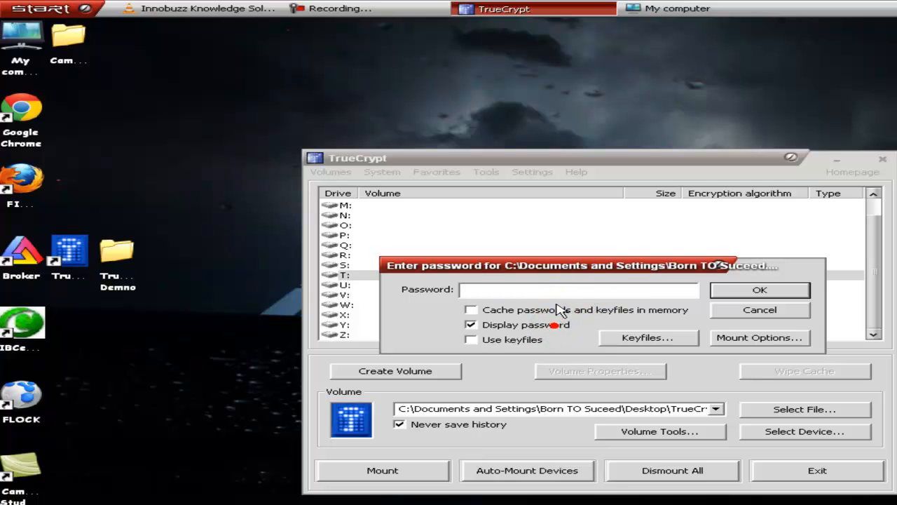
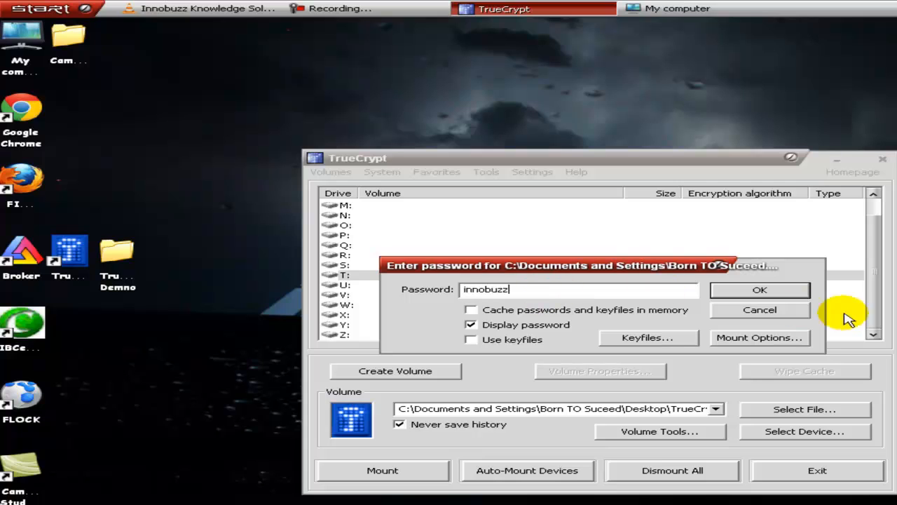
pyautogui.click(780, 293)
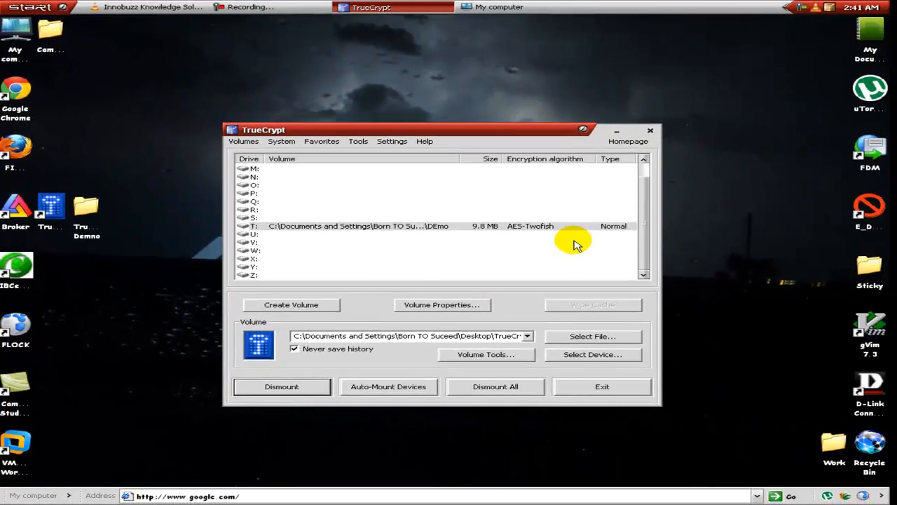
# Step: Select the mounted volume's T: entry, then switch to My computer and open Local Disk (T:)
pyautogui.click(443, 226)
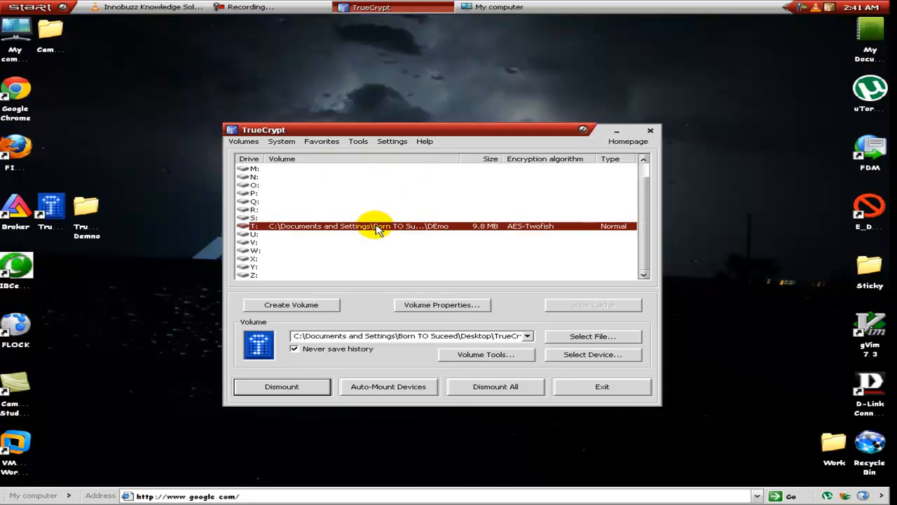
pyautogui.click(545, 11)
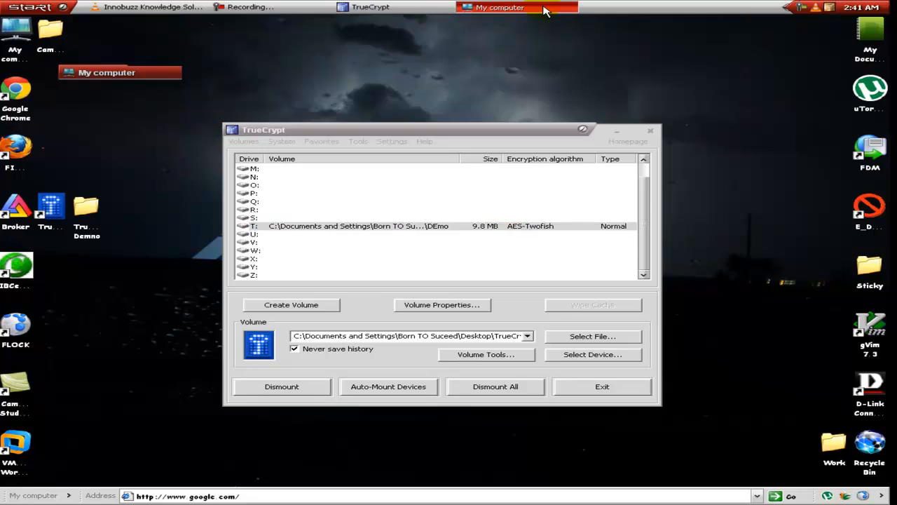
pyautogui.click(528, 265)
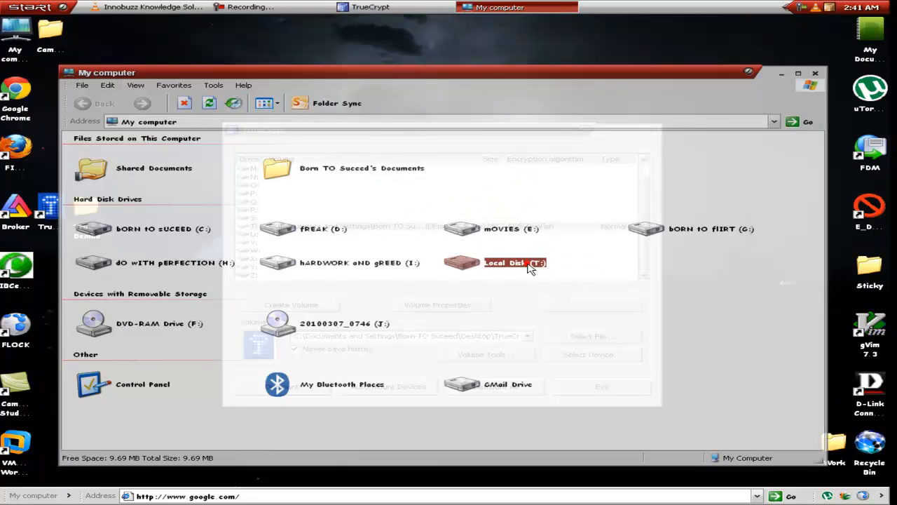
pyautogui.doubleClick(531, 265)
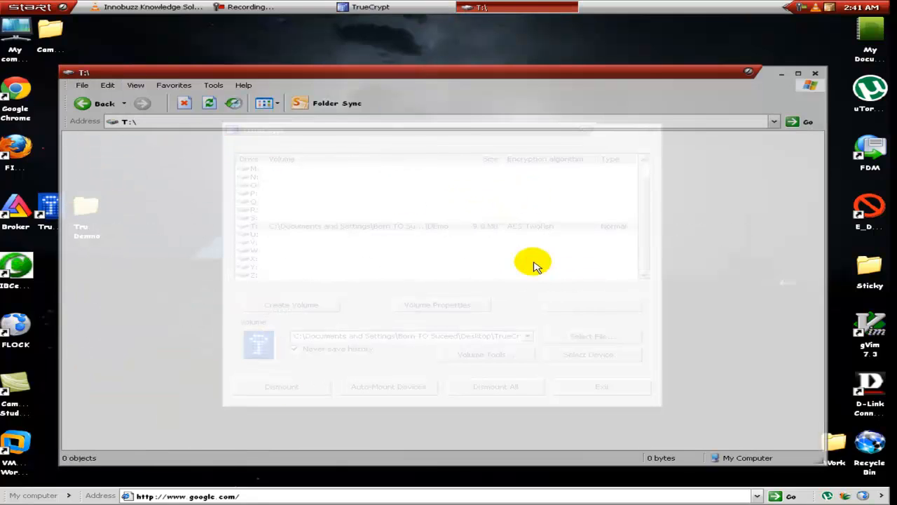
# Step: Examine the file system, free space and capacity in the properties of drive T:, then close them
pyautogui.rightClick(316, 176)
pyautogui.click(360, 273)
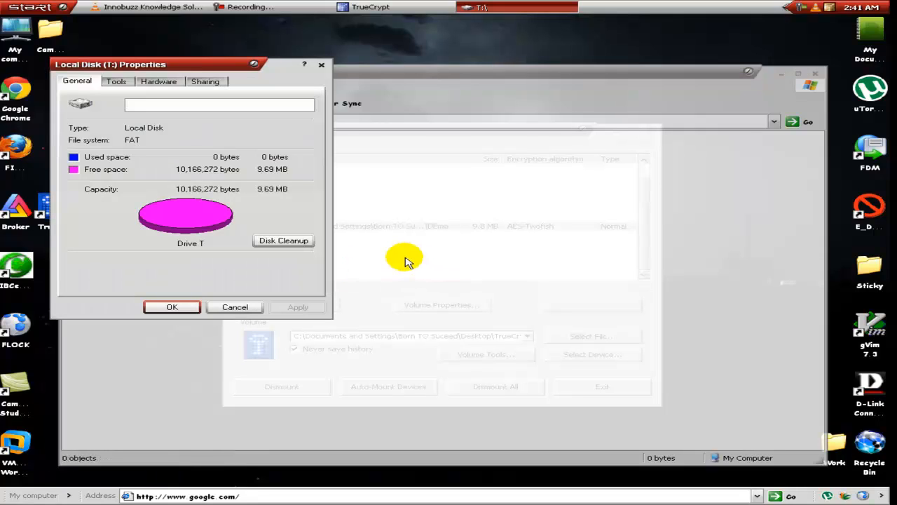
pyautogui.moveTo(241, 66); pyautogui.dragTo(430, 145)
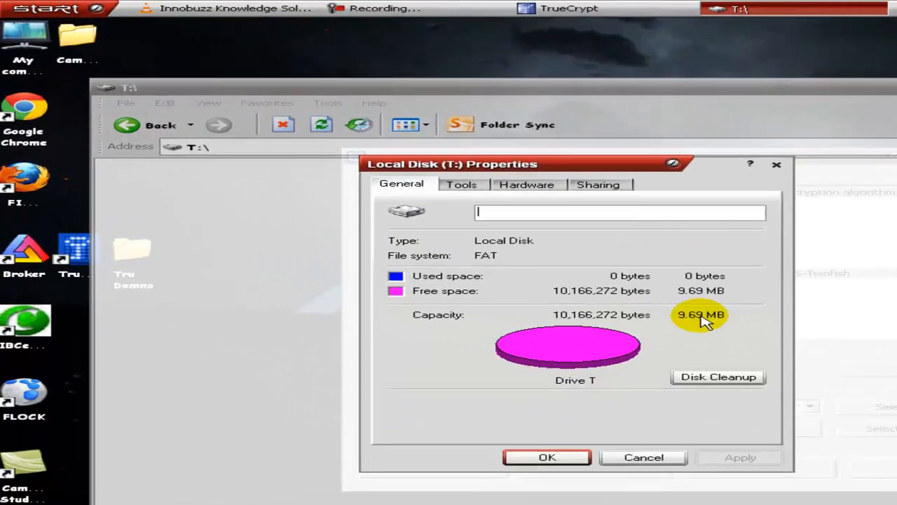
pyautogui.click(826, 334)
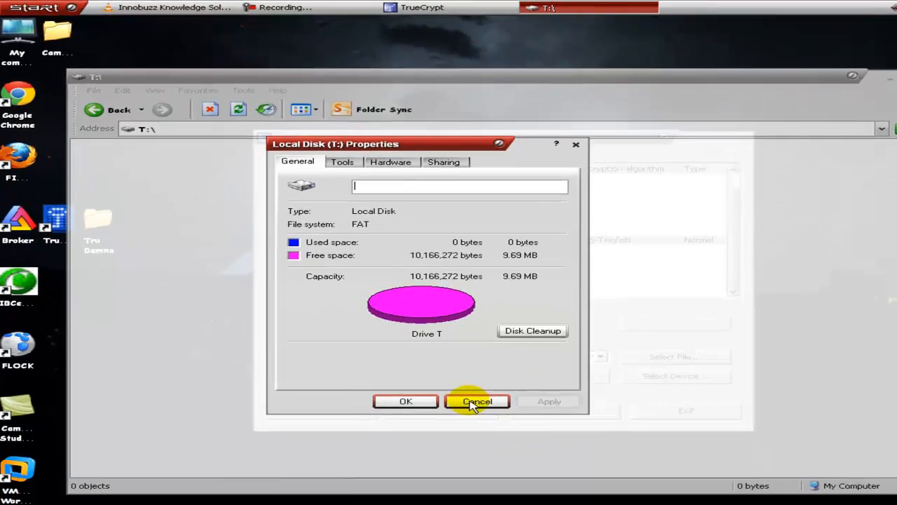
pyautogui.click(722, 479)
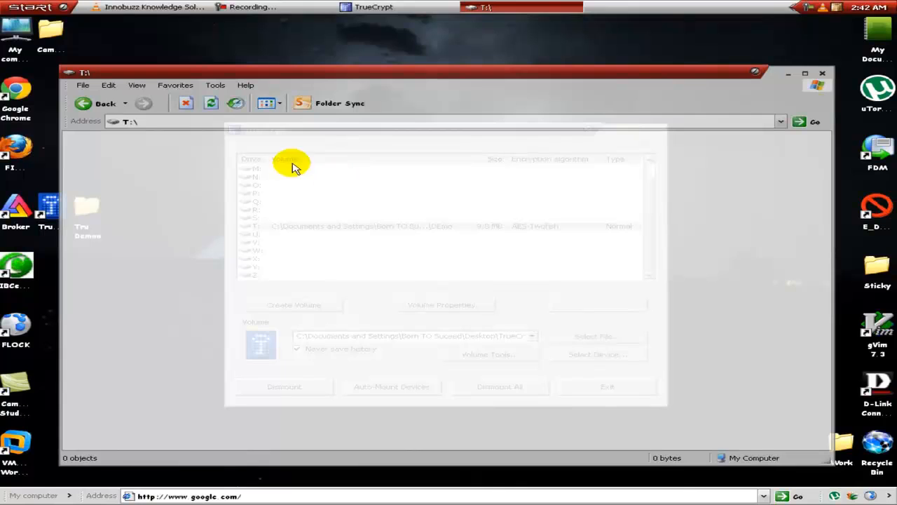
# Step: Go back to the My computer drive overview and reopen Local Disk (T:)
pyautogui.click(118, 119)
pyautogui.click(104, 104)
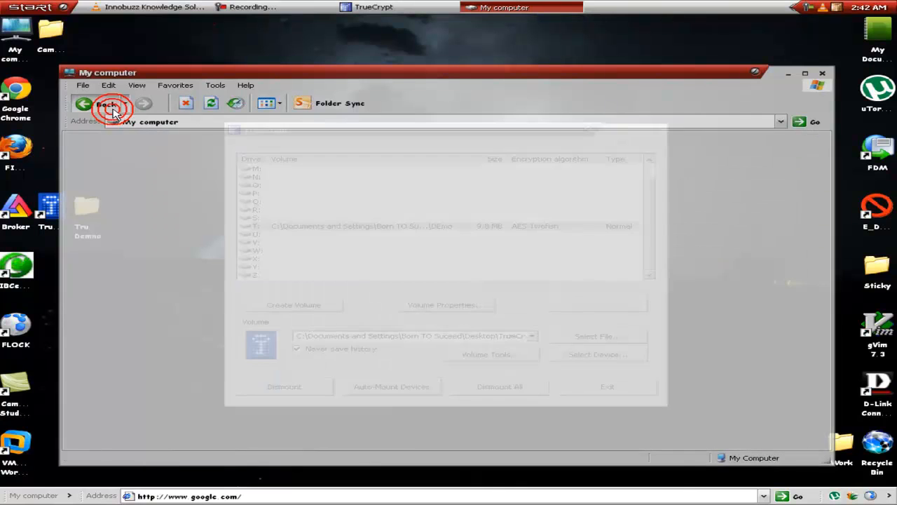
pyautogui.click(505, 280)
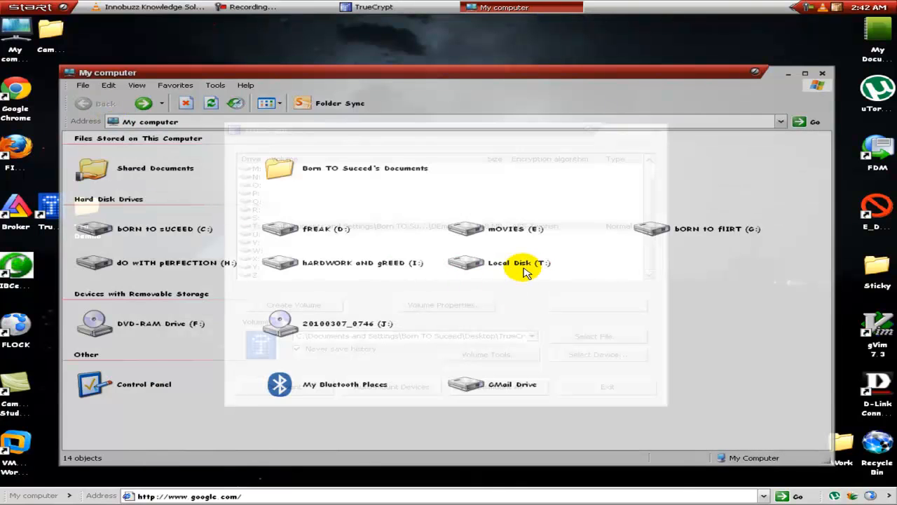
pyautogui.doubleClick(525, 271)
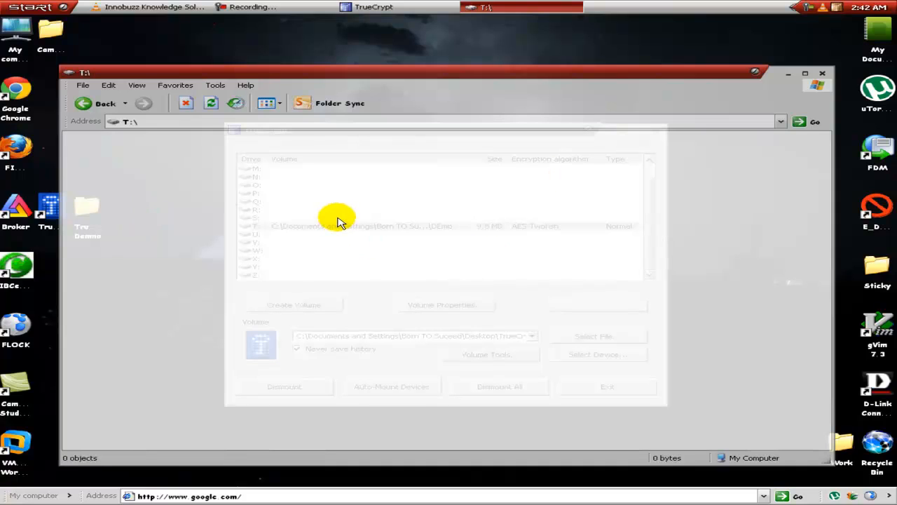
# Step: Create a new text document on drive T: and name it My Pan Card.txt
pyautogui.rightClick(430, 207)
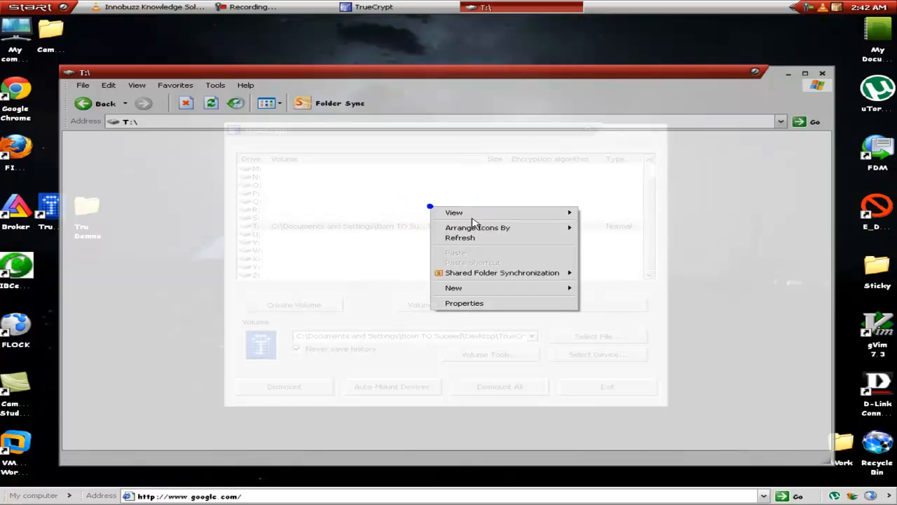
pyautogui.moveTo(473, 288)
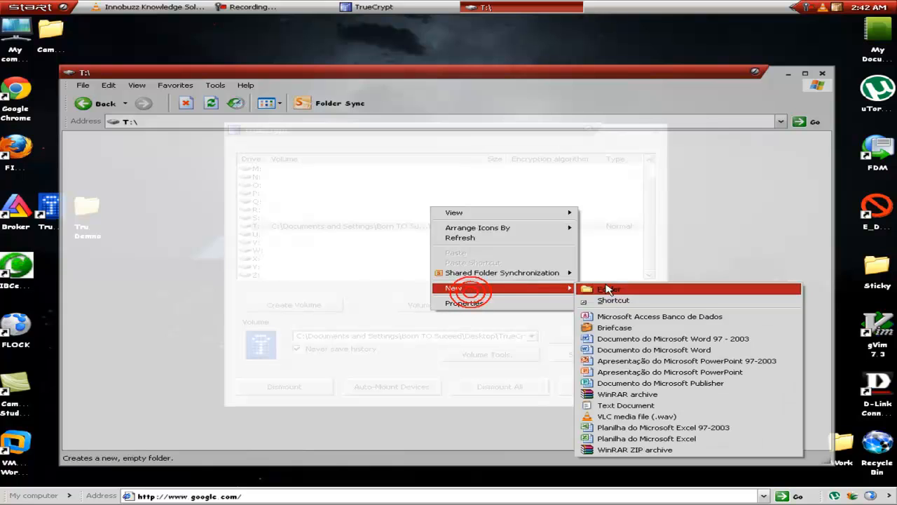
pyautogui.click(626, 407)
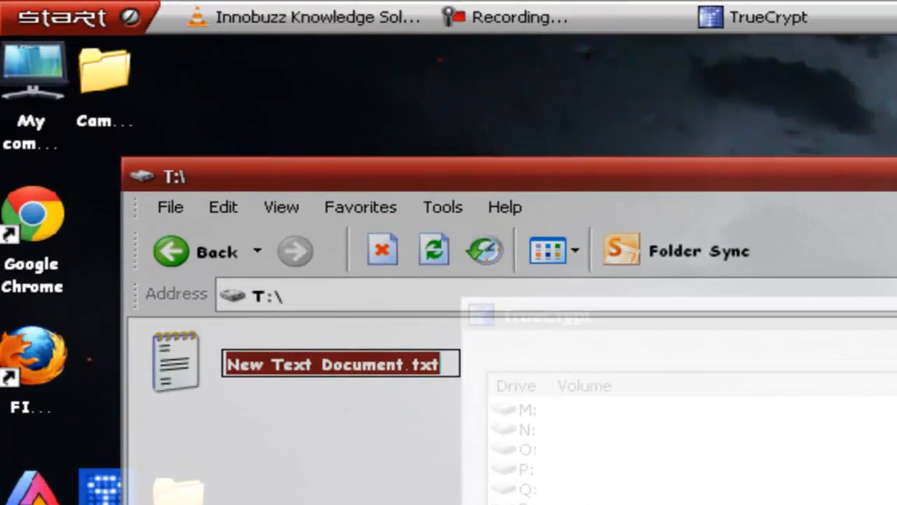
pyautogui.write('My ')
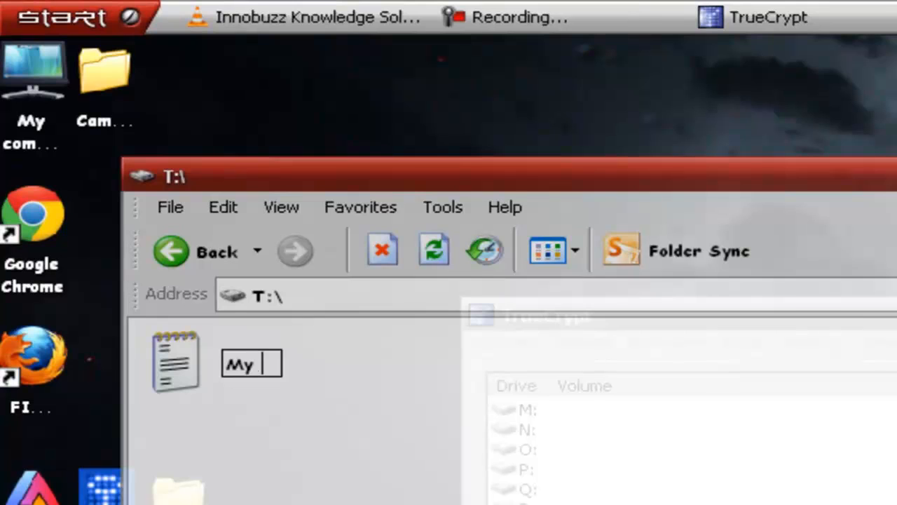
pyautogui.write('Pan C')
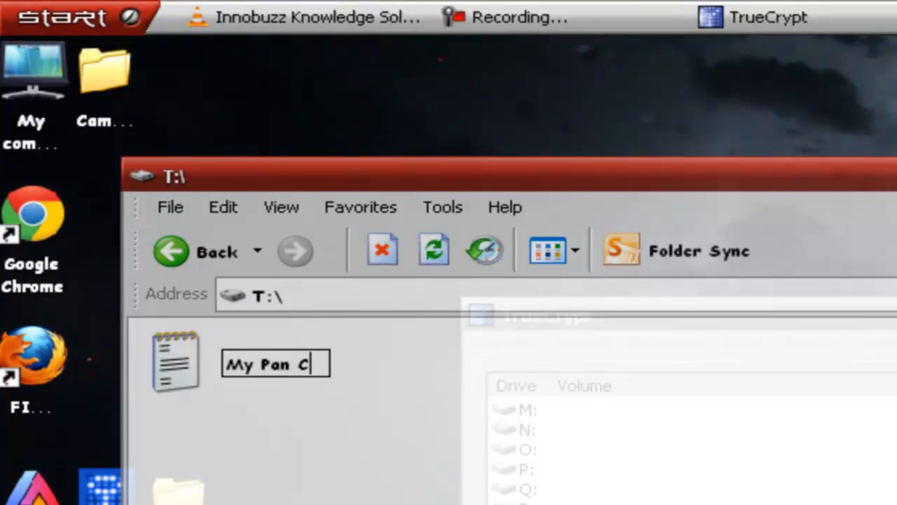
pyautogui.write('ard.txt')
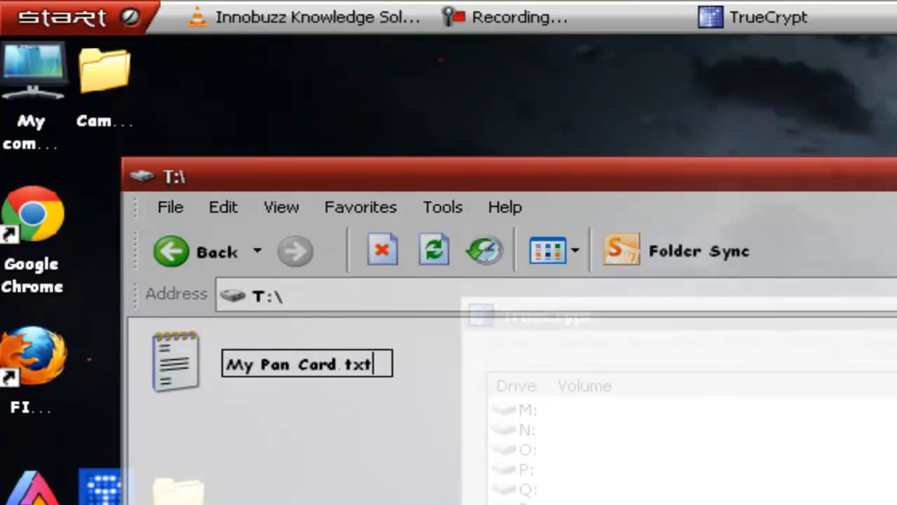
pyautogui.press('Return')
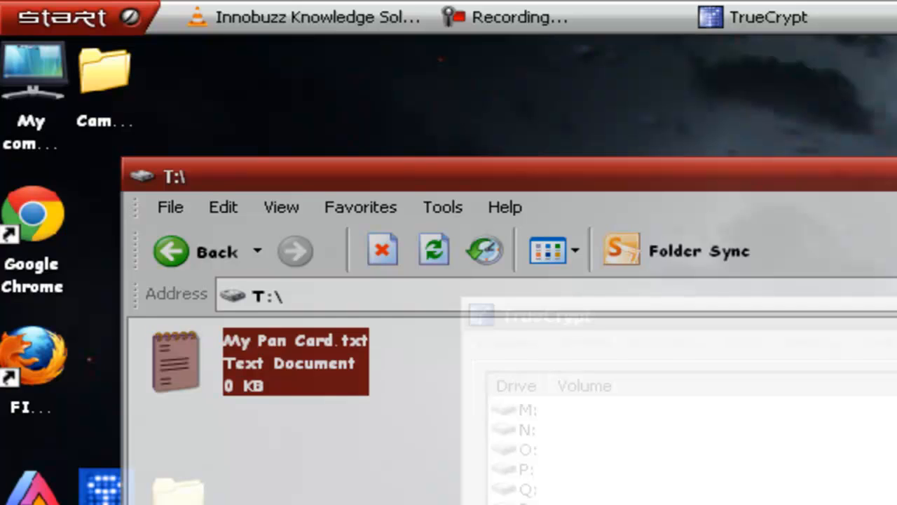
# Step: Open My Pan Card.txt, enter a sentence stating the PAN card number, then save the file and close it
pyautogui.doubleClick(293, 369)
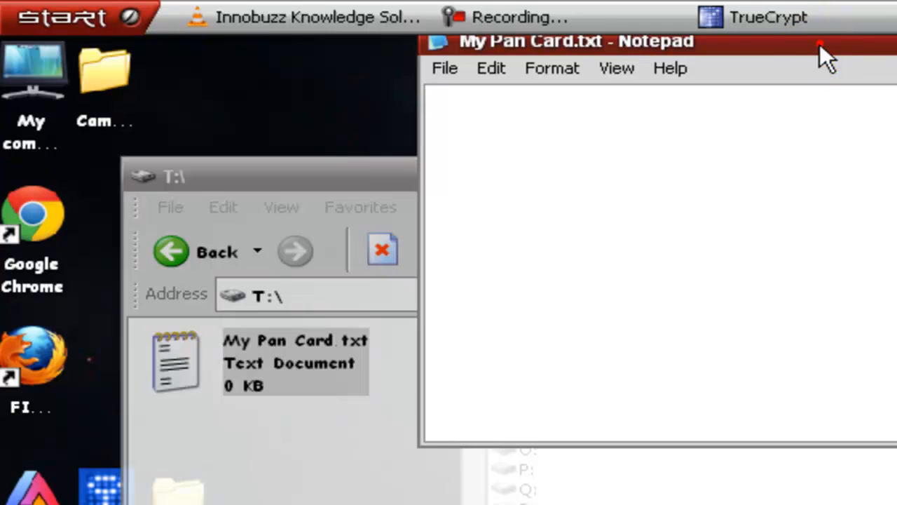
pyautogui.moveTo(820, 43); pyautogui.dragTo(761, 194)
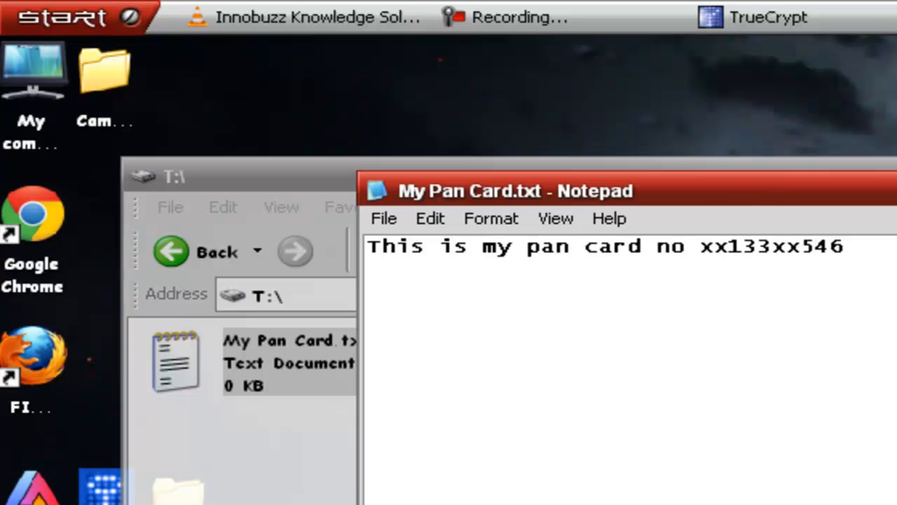
pyautogui.click(384, 218)
pyautogui.click(505, 294)
pyautogui.hotkey('alt', 'F4')
pyautogui.click(739, 485)
# Step: Refresh the T: folder and select My Pan Card.txt to check its file size
pyautogui.rightClick(438, 257)
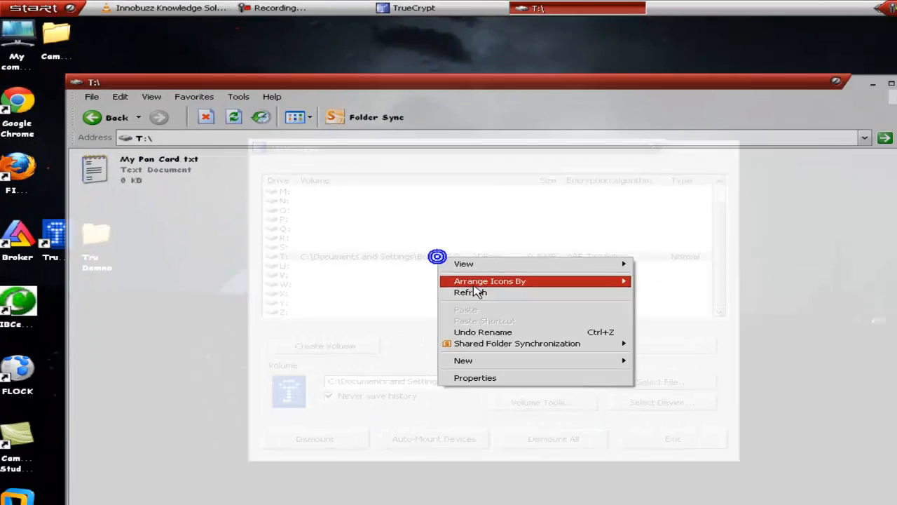
pyautogui.click(469, 292)
pyautogui.click(157, 170)
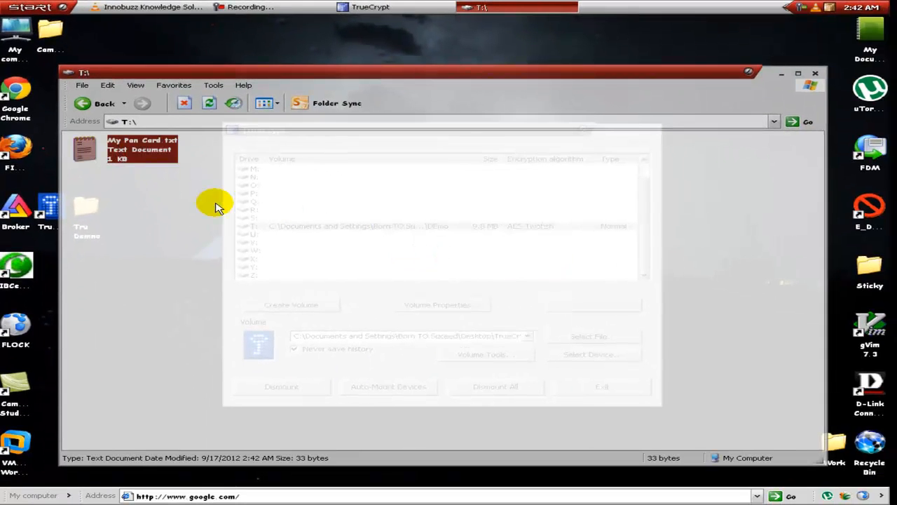
pyautogui.click(216, 206)
# Step: Return to the My computer overview, reopen Local Disk (T:) and select My Pan Card.txt
pyautogui.click(84, 103)
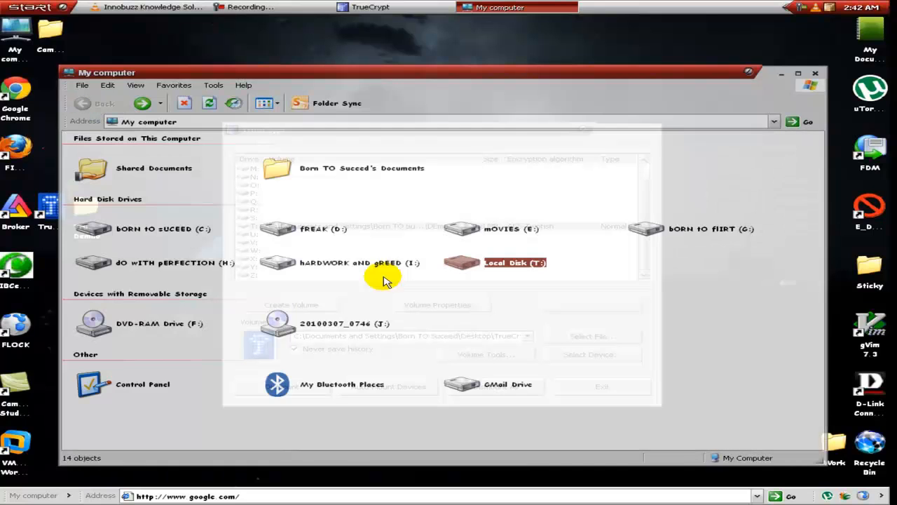
pyautogui.doubleClick(465, 259)
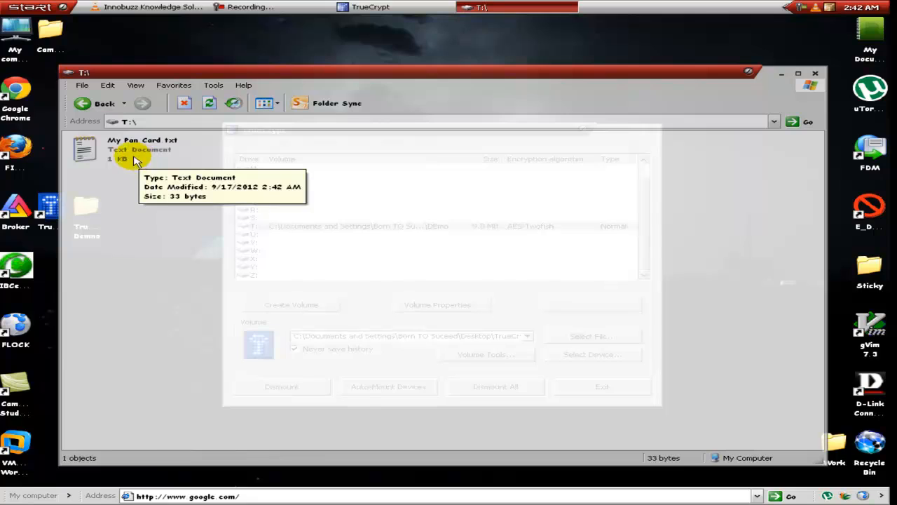
pyautogui.click(138, 160)
# Step: Examine the properties of drive T:, close them and go back to the My computer overview
pyautogui.rightClick(210, 206)
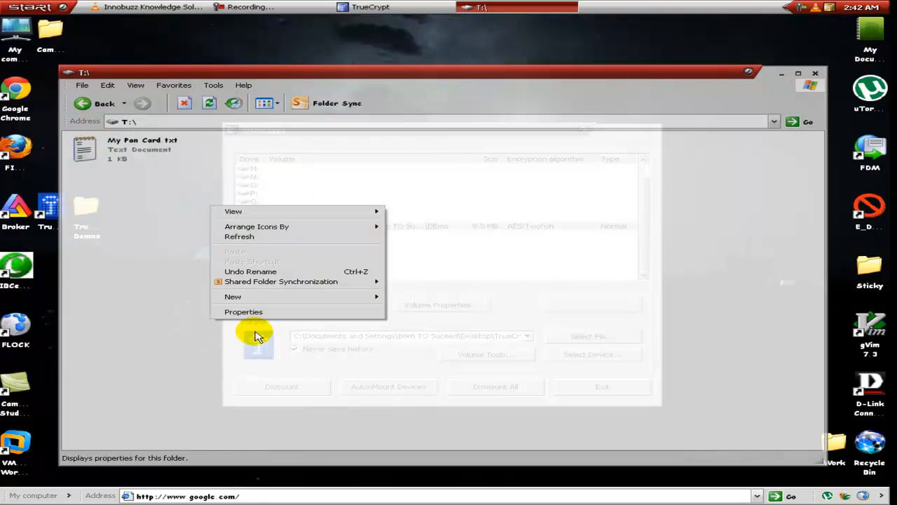
pyautogui.click(243, 310)
pyautogui.click(319, 377)
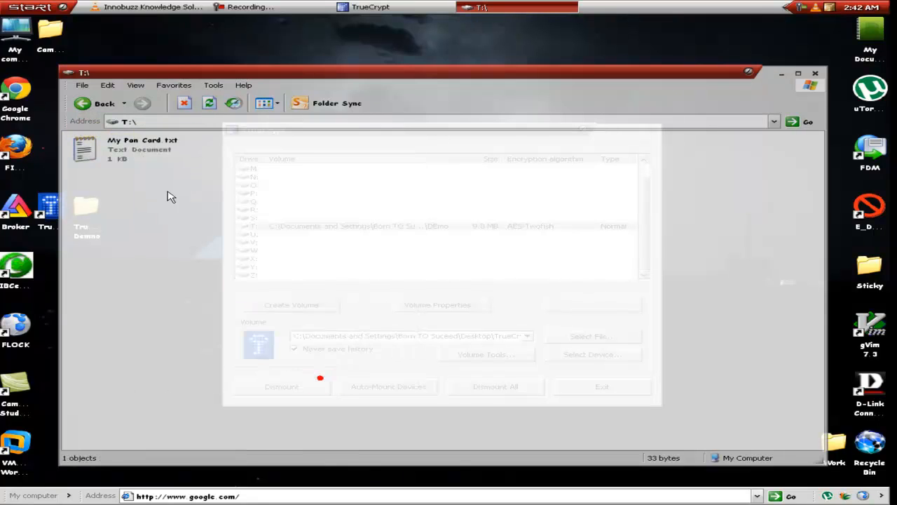
pyautogui.click(94, 110)
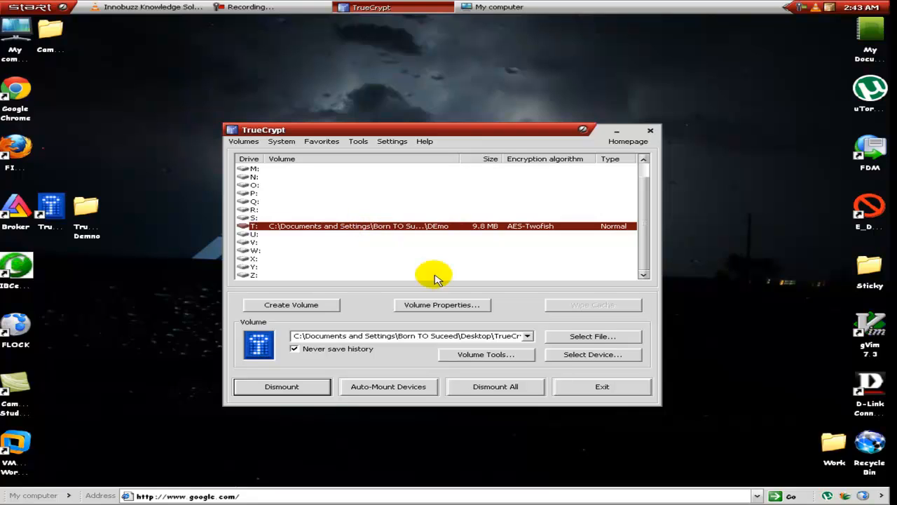
# Step: Select the DEmo volume mounted on T: in TrueCrypt and dismount it
pyautogui.click(345, 234)
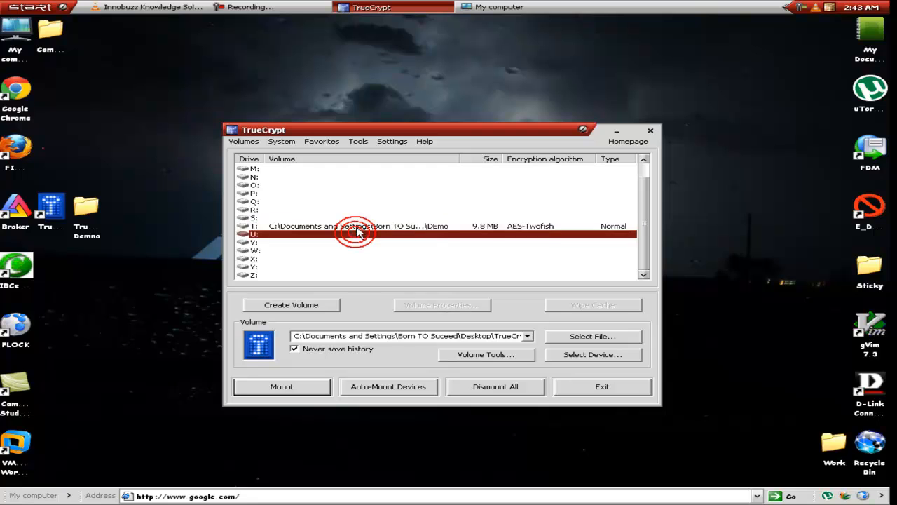
pyautogui.click(357, 227)
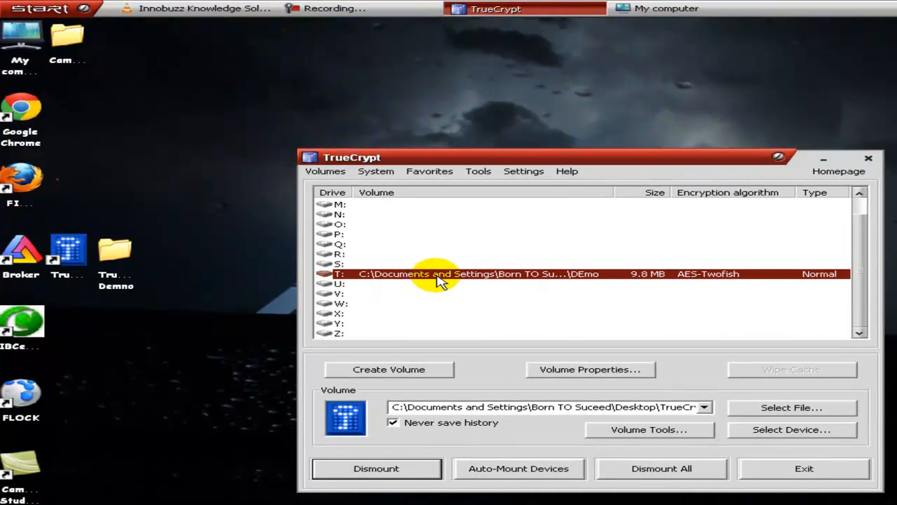
pyautogui.moveTo(558, 159); pyautogui.dragTo(539, 146)
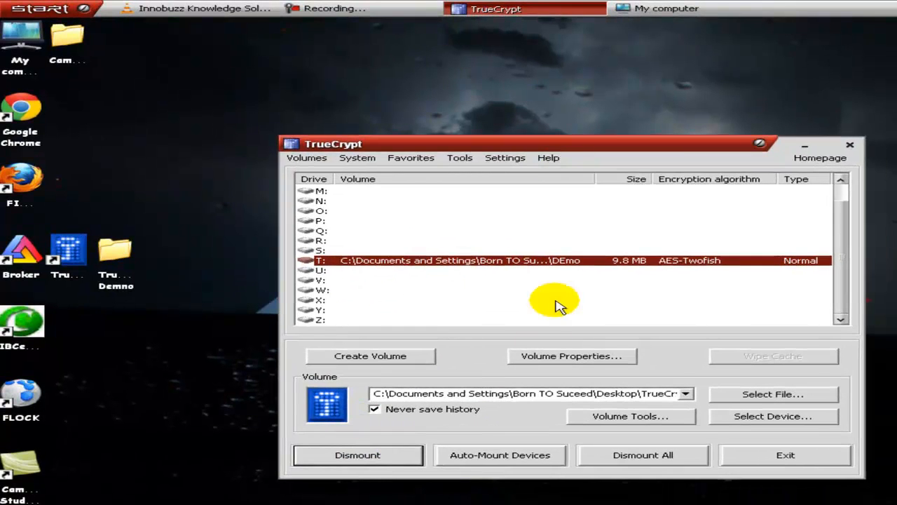
pyautogui.click(370, 459)
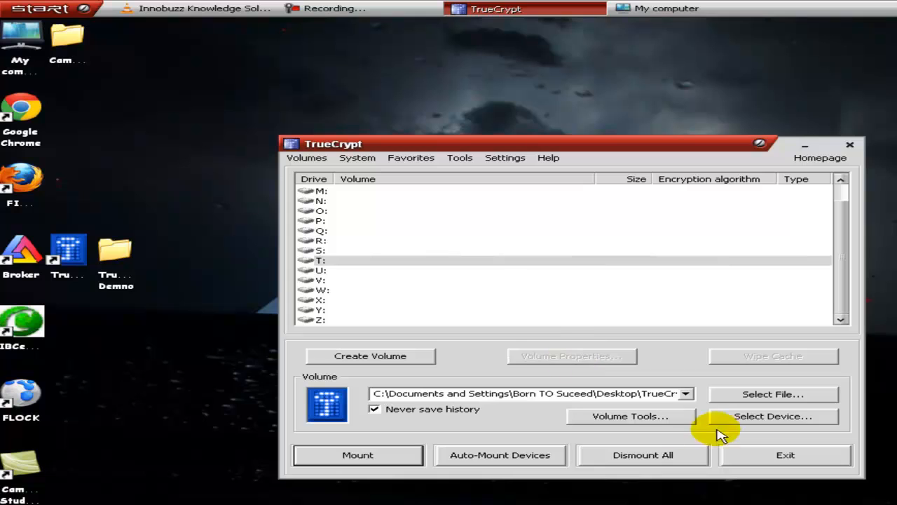
# Step: Choose the DEmo file in the desktop folder TrueCrypt Demno as the volume to mount
pyautogui.click(755, 394)
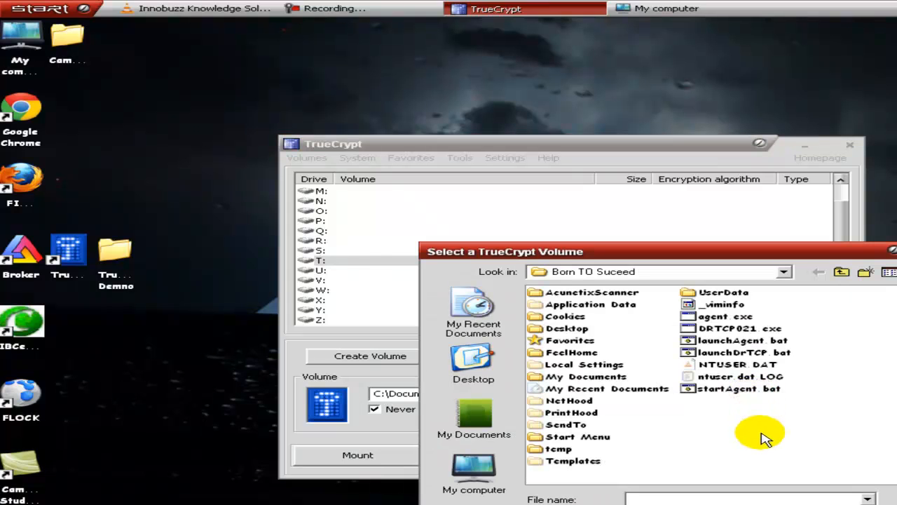
pyautogui.moveTo(822, 254); pyautogui.dragTo(727, 245)
pyautogui.click(374, 367)
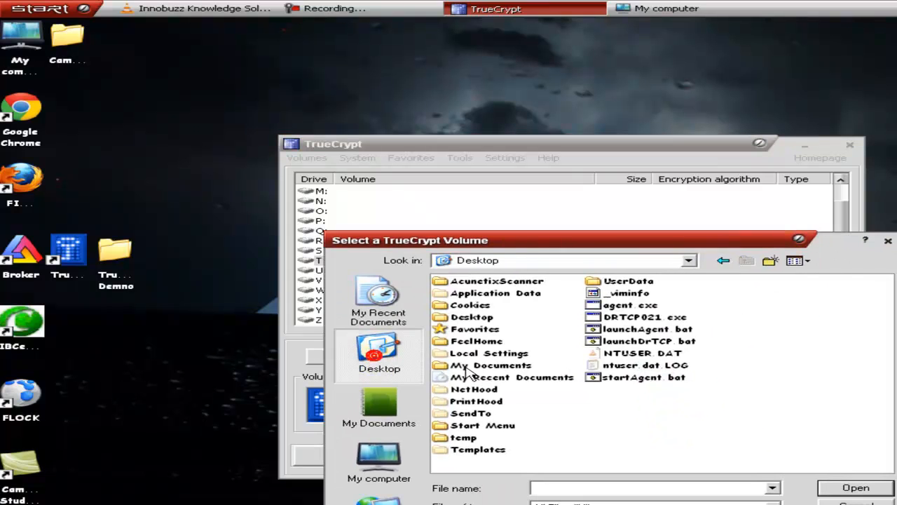
pyautogui.doubleClick(472, 402)
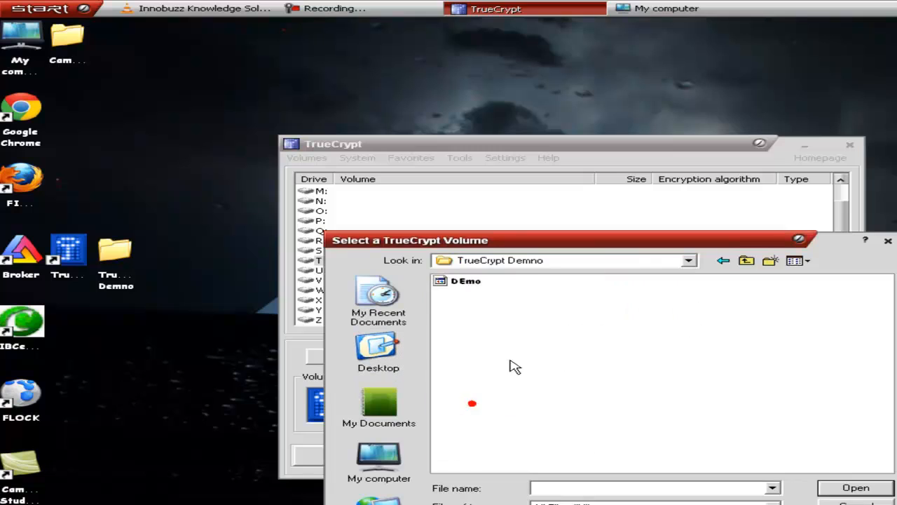
pyautogui.click(482, 282)
pyautogui.click(854, 488)
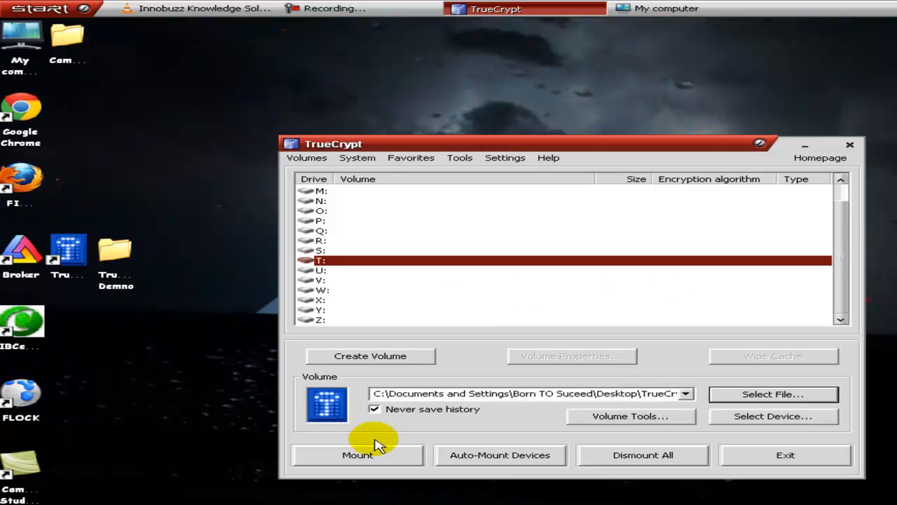
# Step: Mount the selected volume as drive U:, displaying the password while entering the volume password
pyautogui.click(342, 270)
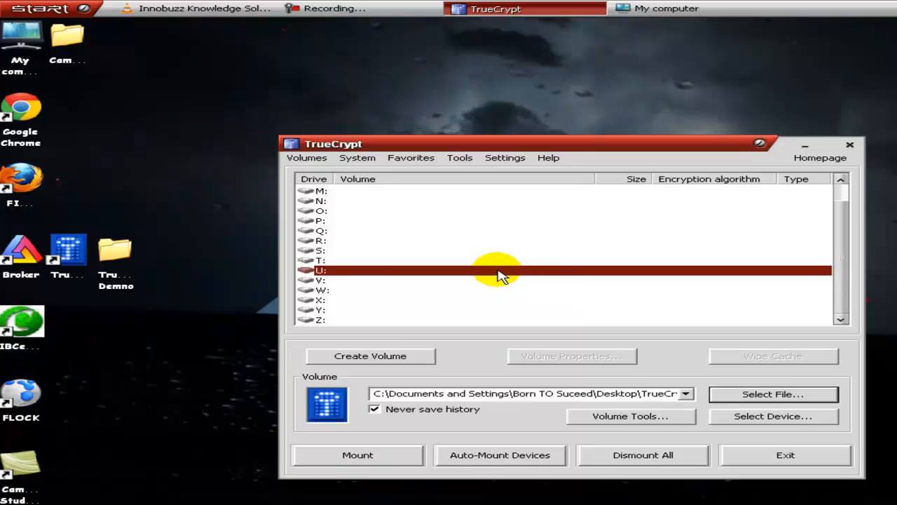
pyautogui.click(356, 455)
pyautogui.click(476, 322)
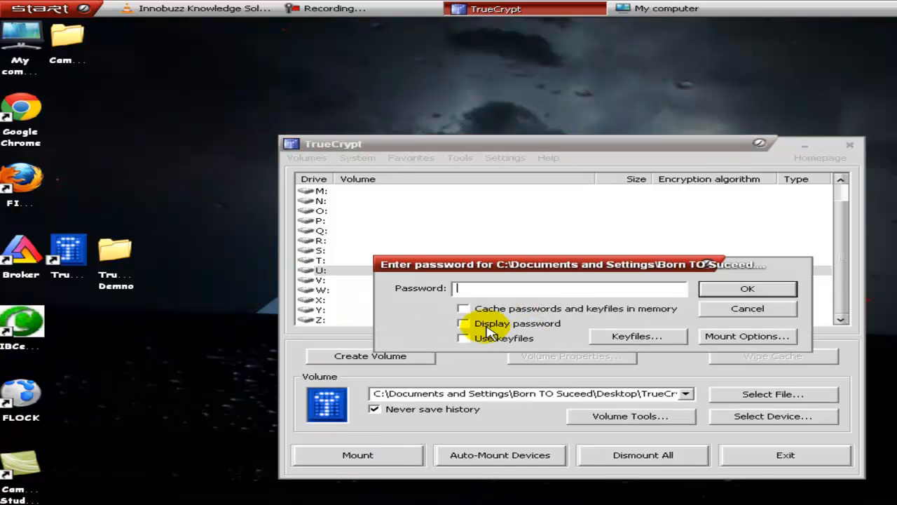
pyautogui.click(490, 288)
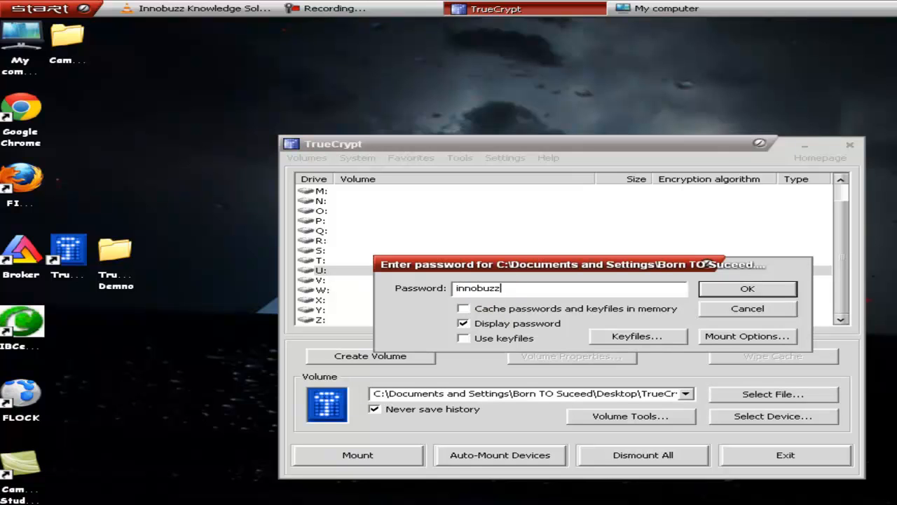
pyautogui.click(747, 289)
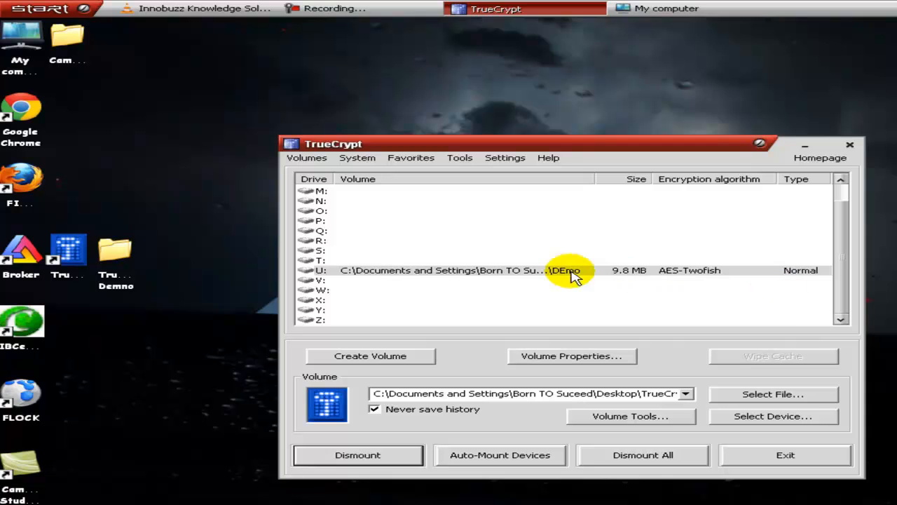
# Step: Switch to My computer, open the newly mounted drive U: and examine its properties, then close them
pyautogui.click(718, 8)
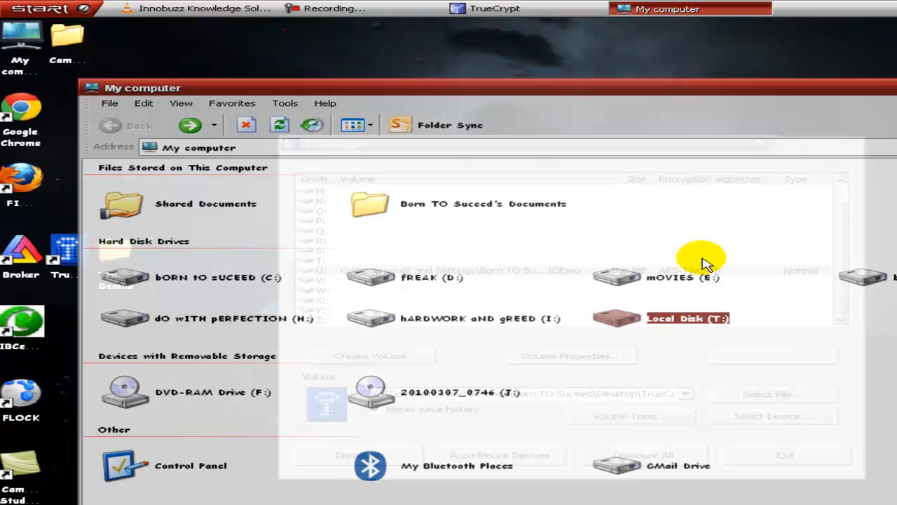
pyautogui.doubleClick(713, 324)
pyautogui.rightClick(482, 274)
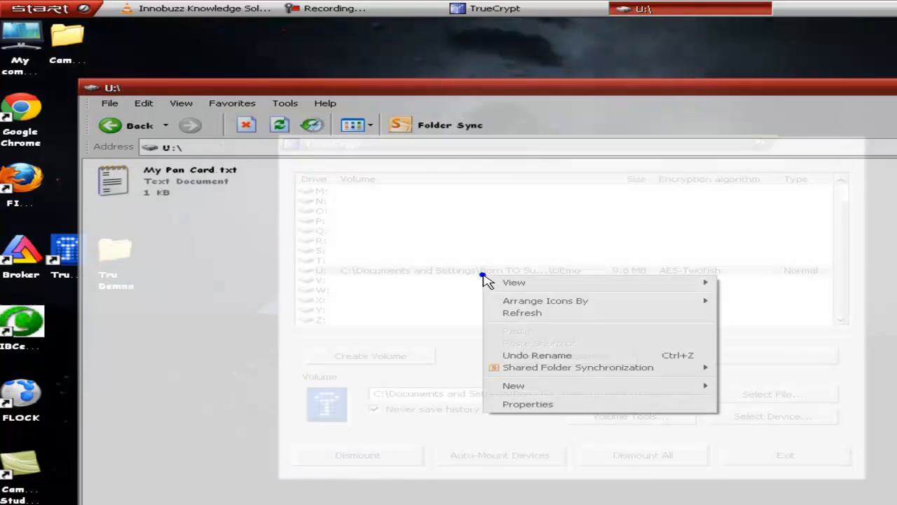
pyautogui.click(553, 406)
pyautogui.click(361, 406)
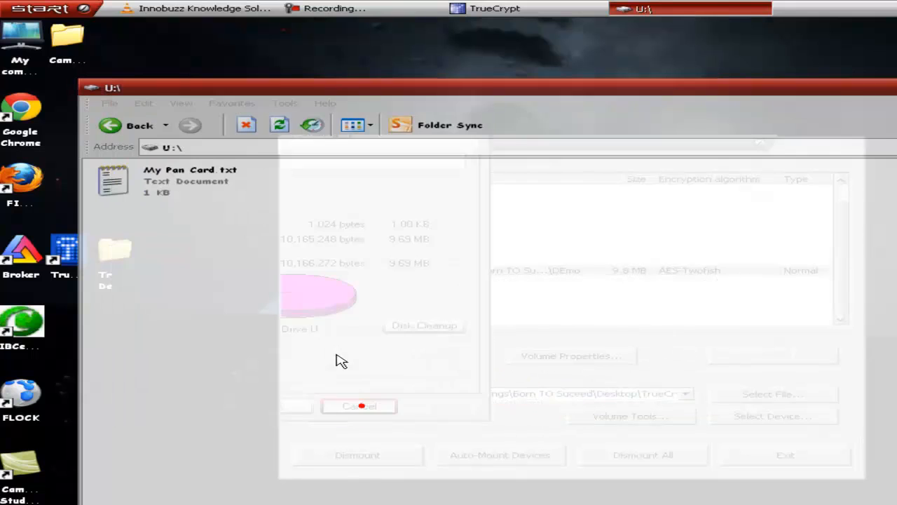
# Step: Open My Pan Card.txt on drive U: to read its content, then close the file and the drive window
pyautogui.doubleClick(177, 179)
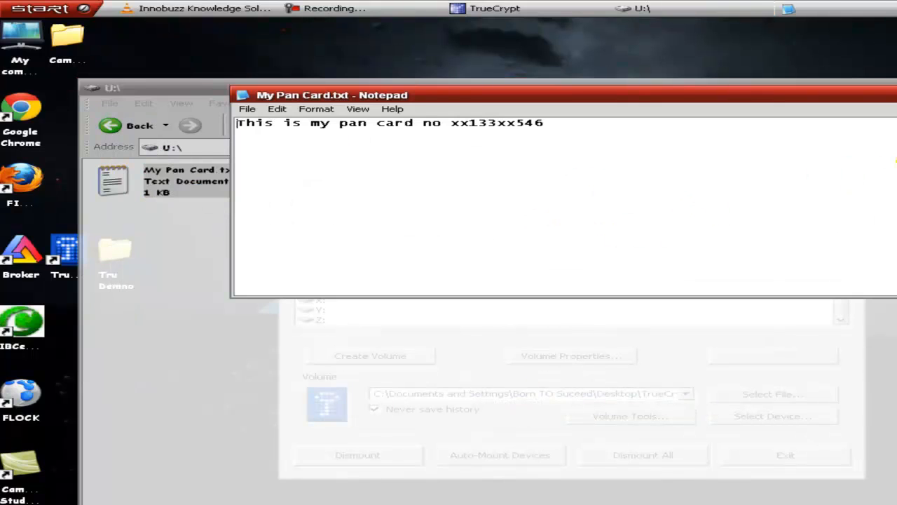
pyautogui.click(896, 95)
pyautogui.click(896, 89)
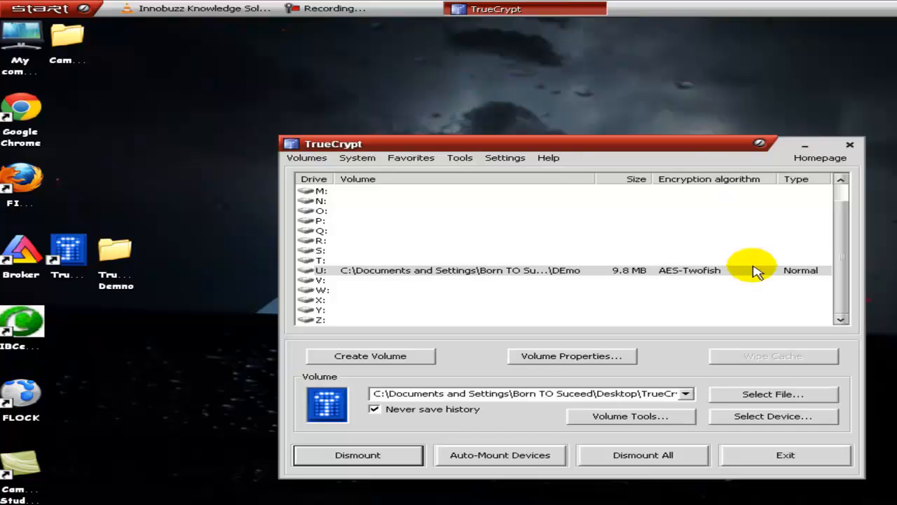
# Step: Dismount the DEmo volume from drive U:, exit TrueCrypt and refresh the desktop
pyautogui.click(673, 272)
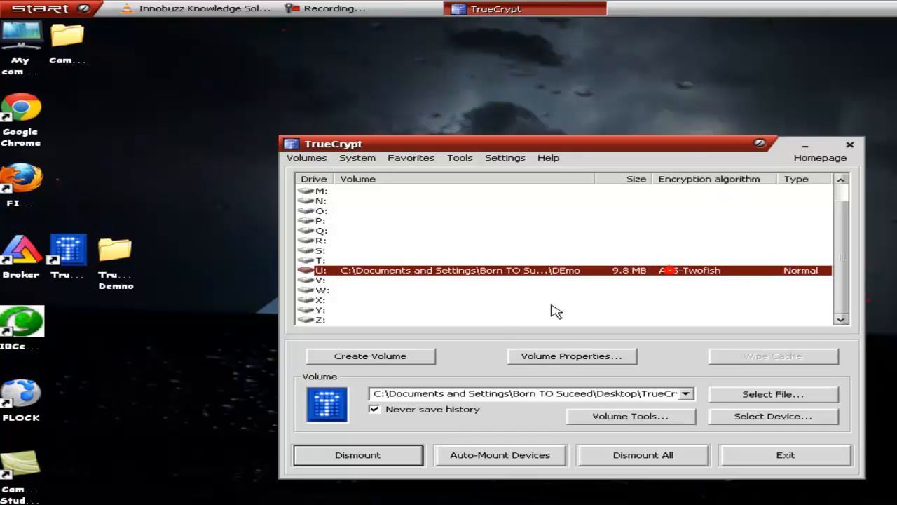
pyautogui.click(344, 457)
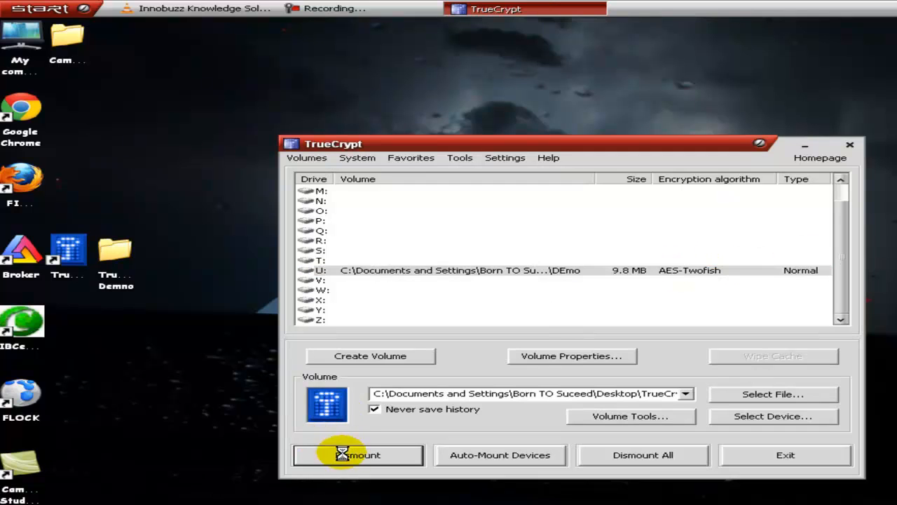
pyautogui.click(558, 345)
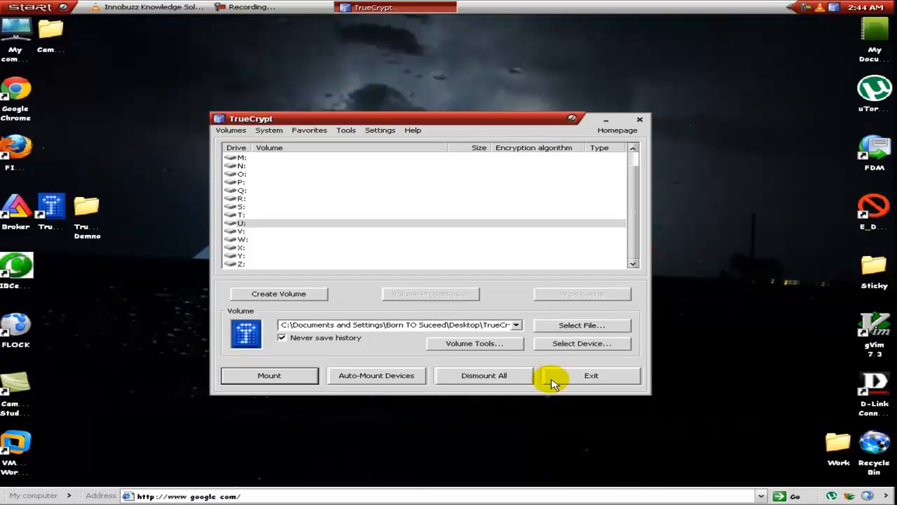
pyautogui.click(553, 379)
pyautogui.rightClick(359, 246)
pyautogui.click(381, 264)
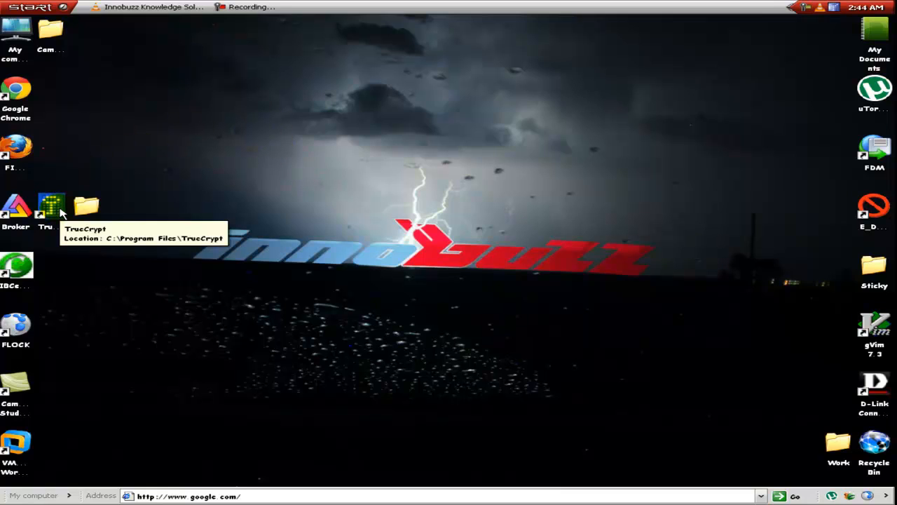
# Step: Open the TrueCrypt Demno folder on the desktop and examine the general and summary properties of DEmo, then close them
pyautogui.doubleClick(86, 206)
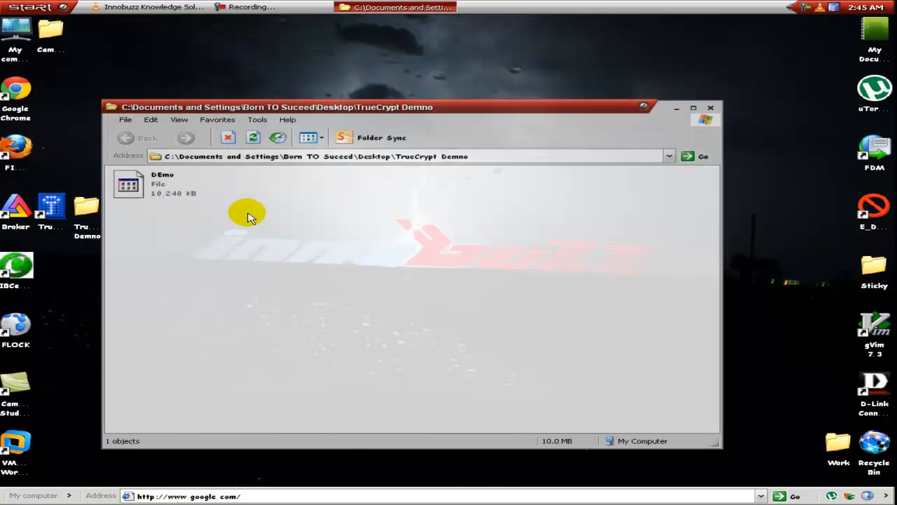
pyautogui.click(161, 182)
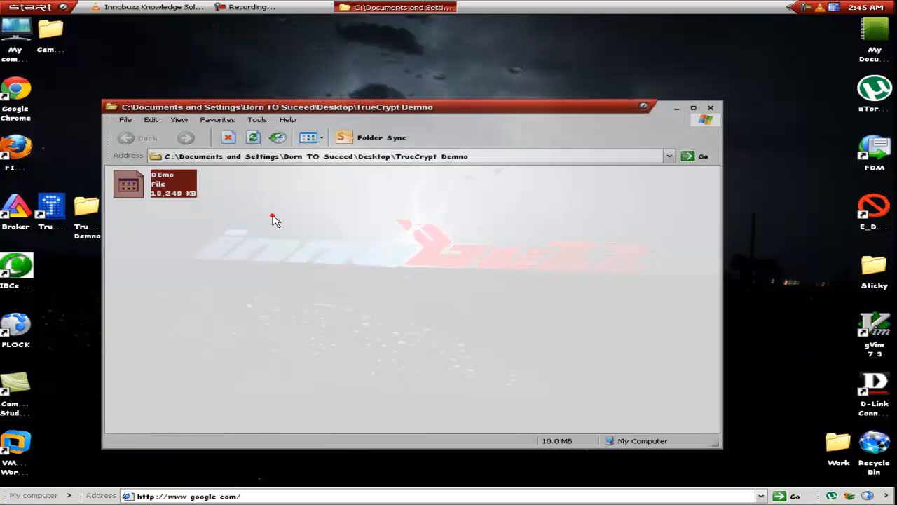
pyautogui.rightClick(162, 189)
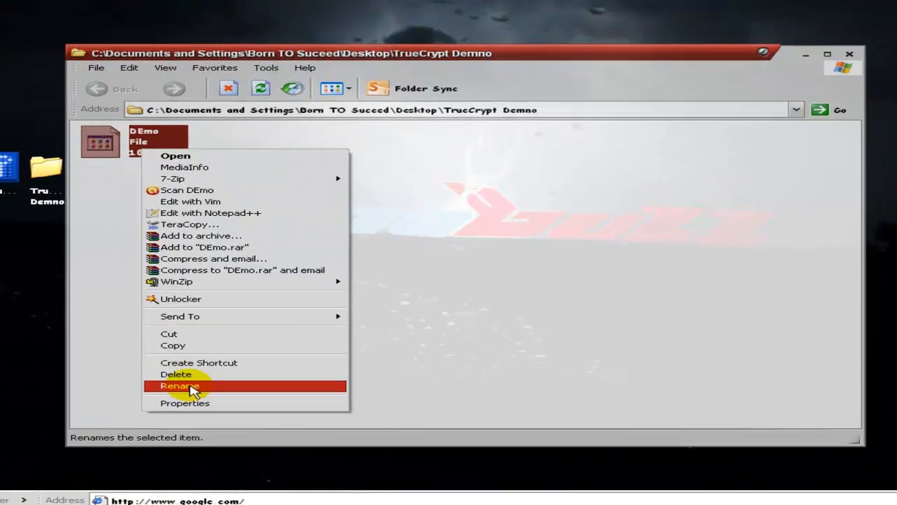
pyautogui.click(184, 403)
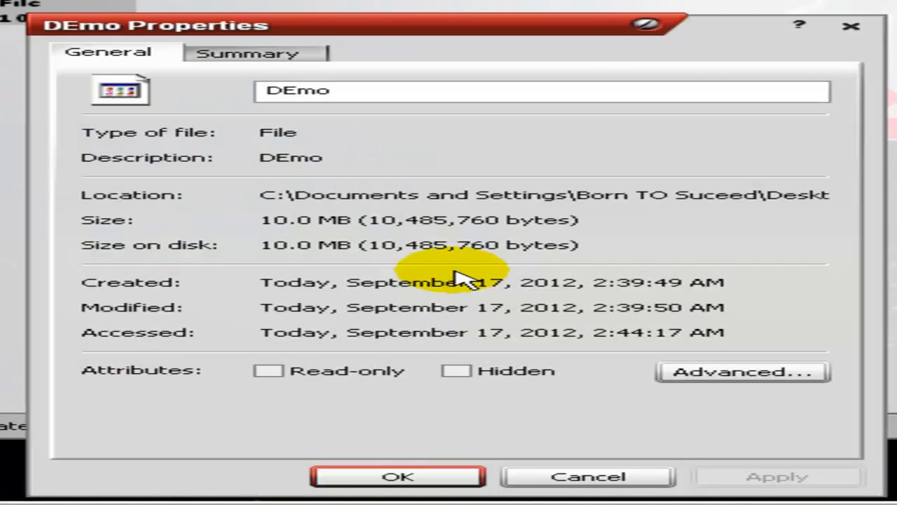
pyautogui.click(288, 62)
pyautogui.click(579, 476)
# Step: Try to open the dismounted DEmo file directly from the TrueCrypt Demno folder, then cancel the choice of program
pyautogui.rightClick(173, 178)
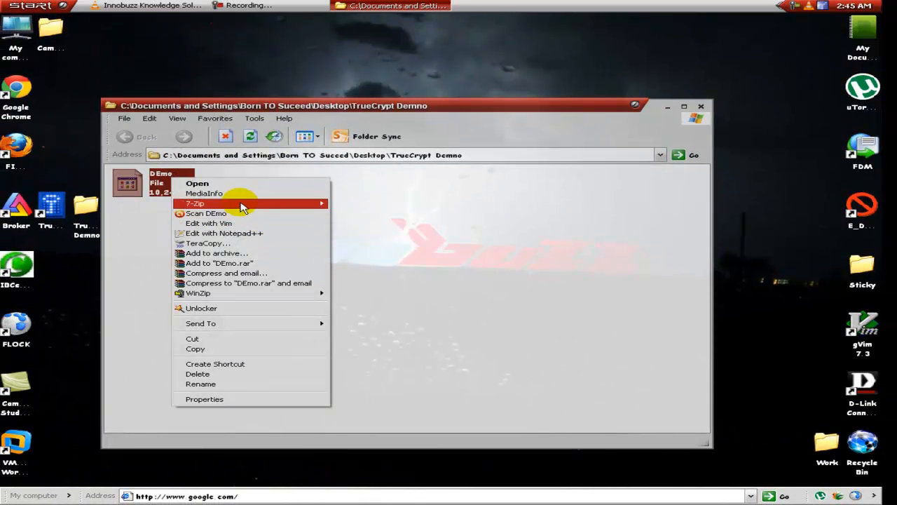
pyautogui.click(128, 188)
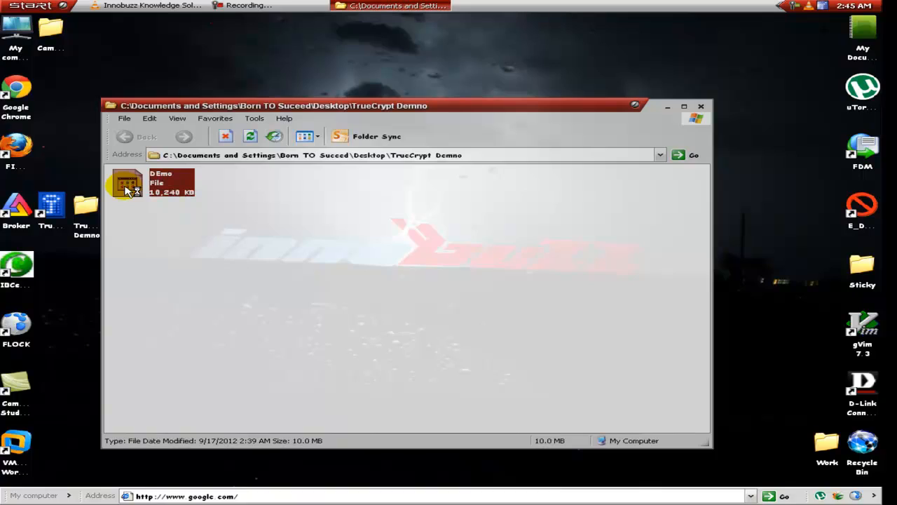
pyautogui.doubleClick(128, 190)
pyautogui.moveTo(716, 238); pyautogui.dragTo(698, 302)
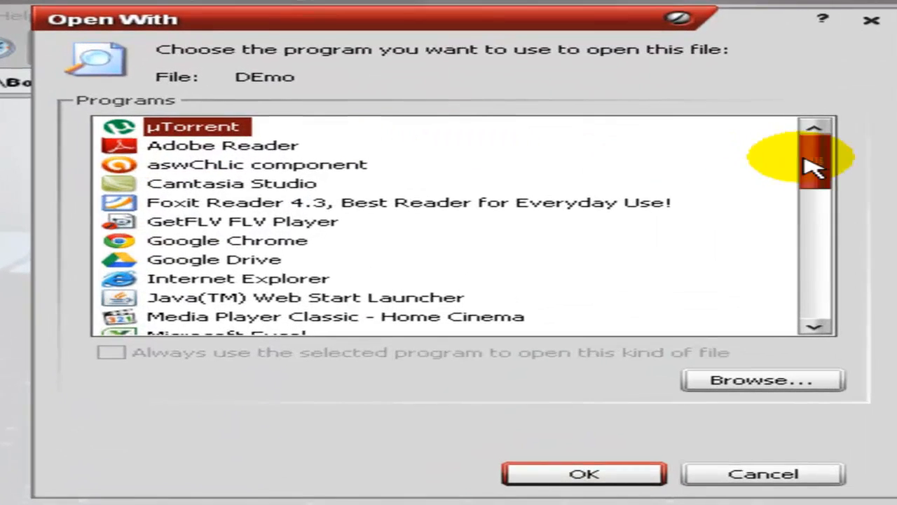
pyautogui.moveTo(783, 286); pyautogui.dragTo(771, 144)
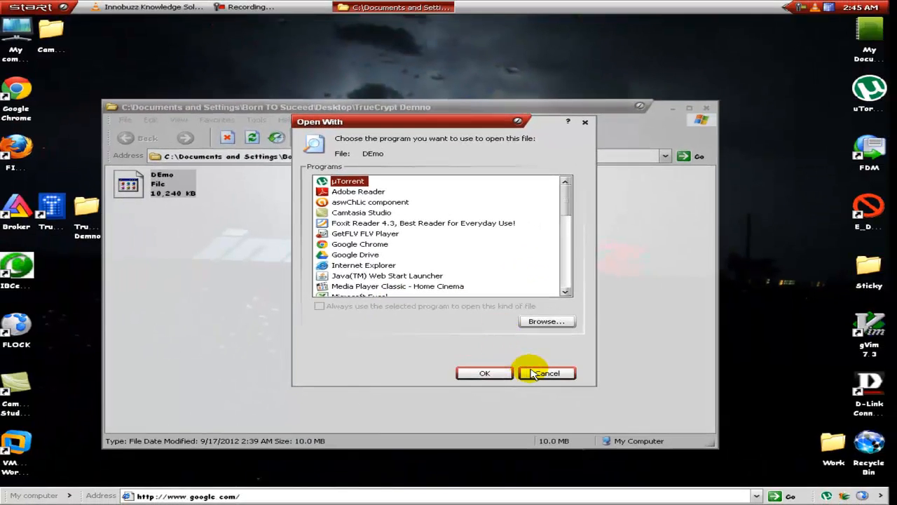
pyautogui.moveTo(478, 121); pyautogui.dragTo(424, 139)
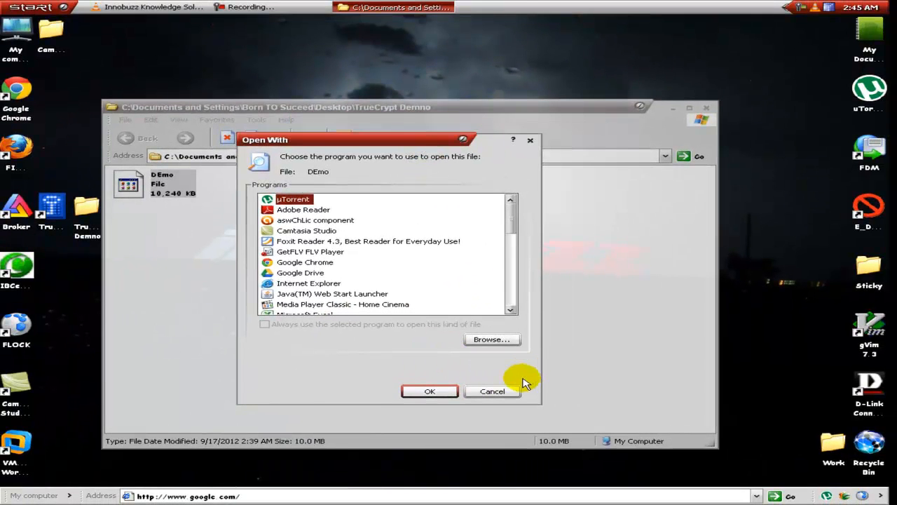
pyautogui.click(505, 390)
pyautogui.click(311, 266)
# Step: Copy the DEmo file from the TrueCrypt Demno folder and paste it onto the desktop
pyautogui.rightClick(185, 202)
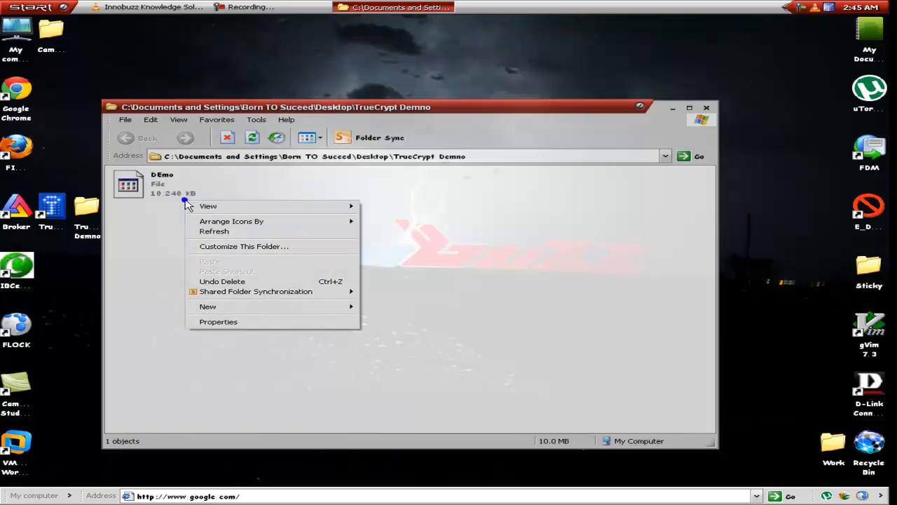
pyautogui.rightClick(170, 190)
pyautogui.click(234, 362)
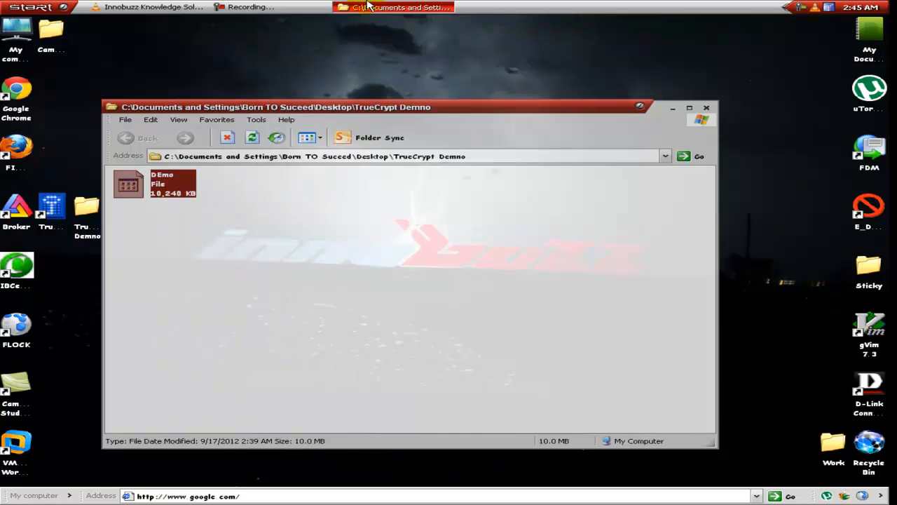
pyautogui.click(368, 5)
pyautogui.rightClick(380, 142)
pyautogui.click(409, 168)
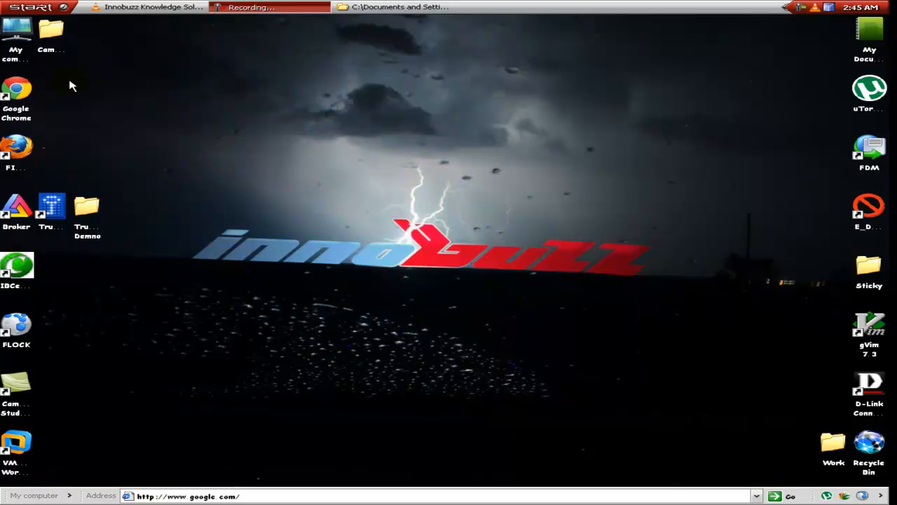
# Step: Refresh the desktop and move the DEmo copy to the empty area beside the TrueCrypt Demno folder
pyautogui.rightClick(254, 105)
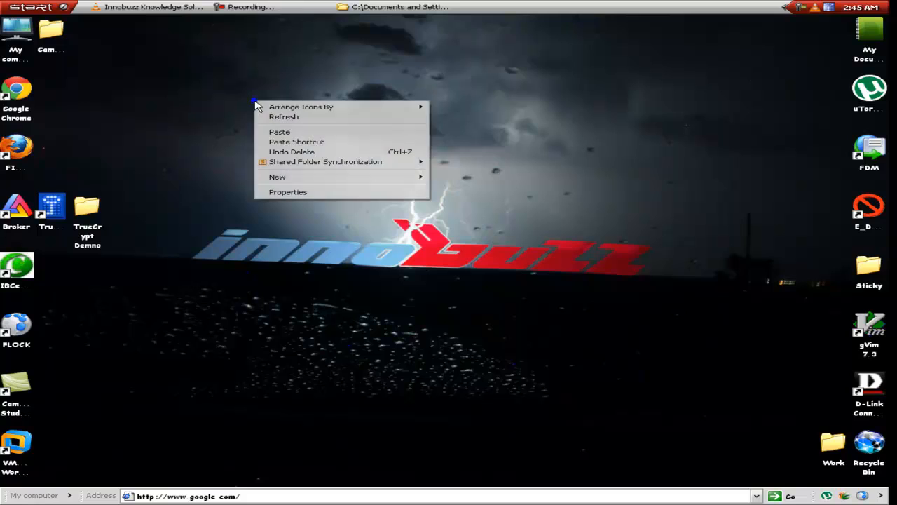
pyautogui.click(274, 118)
pyautogui.moveTo(51, 91); pyautogui.dragTo(229, 209)
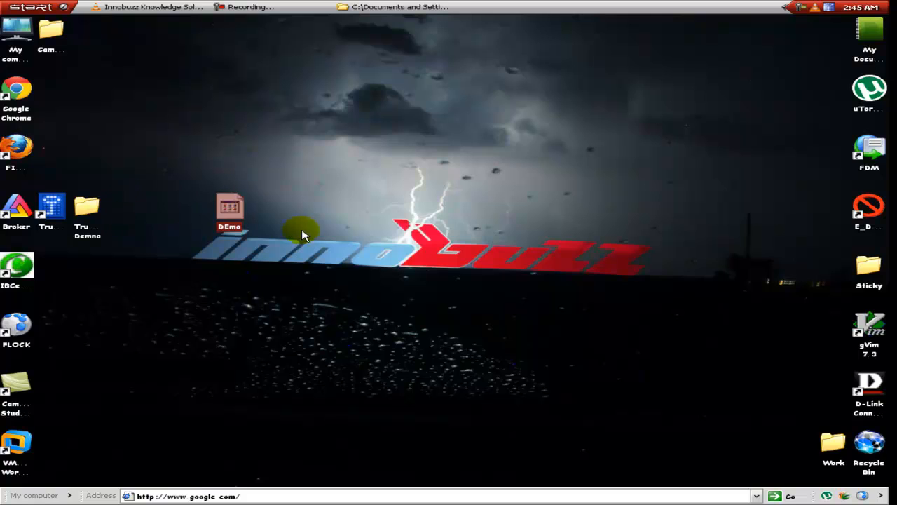
# Step: Delete the DEmo copy from the desktop and confirm the deletion
pyautogui.rightClick(223, 216)
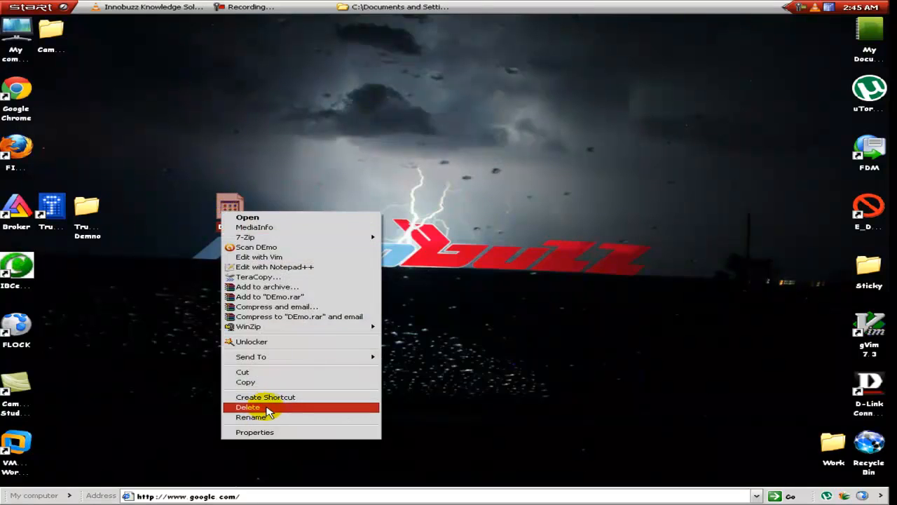
pyautogui.click(264, 409)
pyautogui.click(488, 273)
pyautogui.click(449, 146)
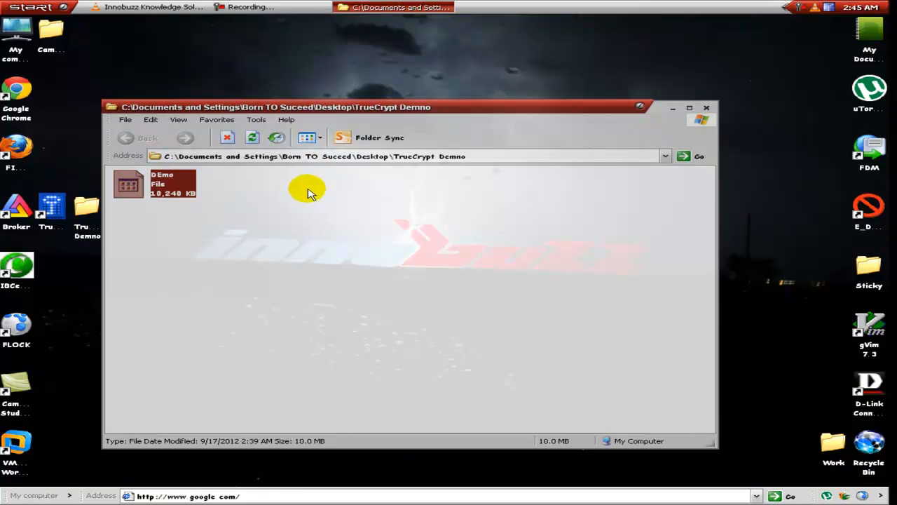
# Step: Bring up the TrueCrypt Demno folder window to check the original DEmo file, then minimize it
pyautogui.click(267, 206)
pyautogui.click(183, 182)
pyautogui.click(289, 196)
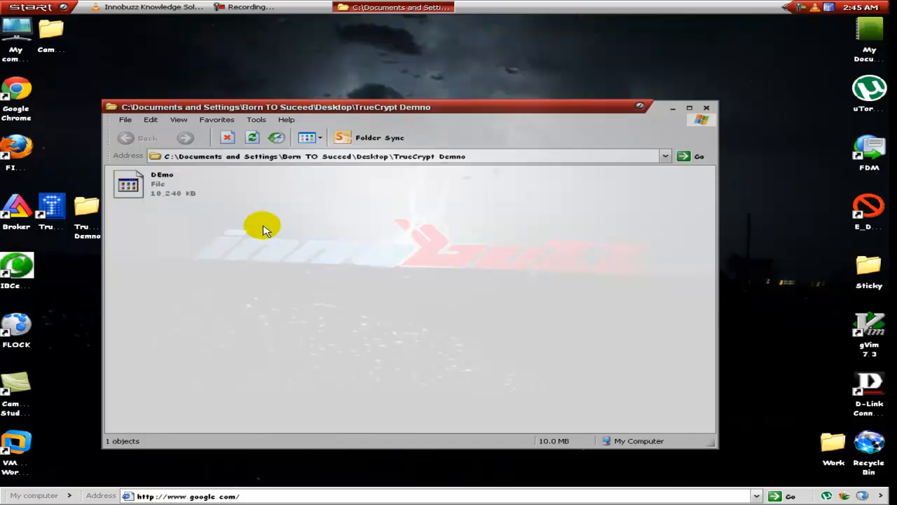
pyautogui.click(373, 12)
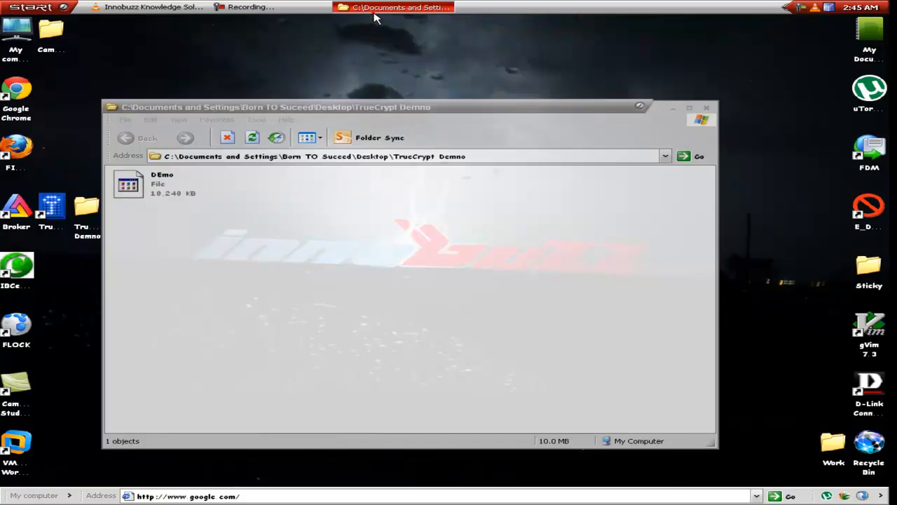
pyautogui.click(383, 3)
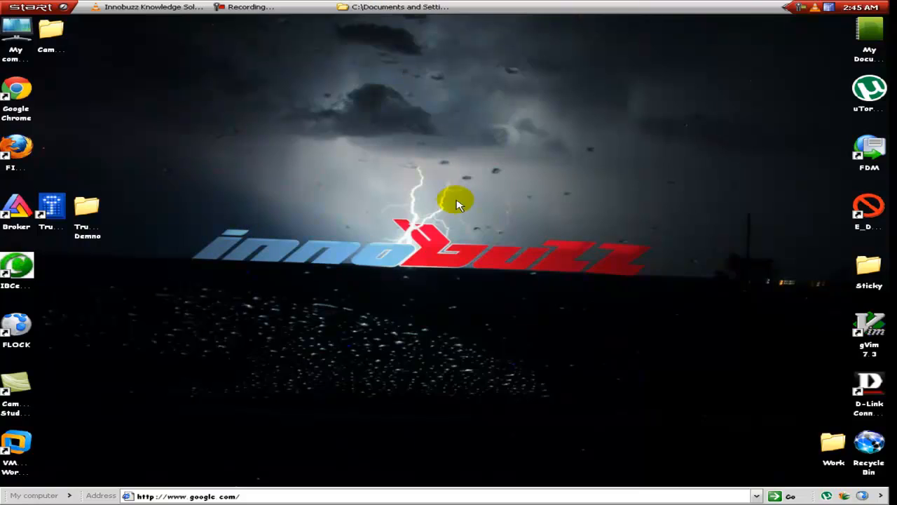